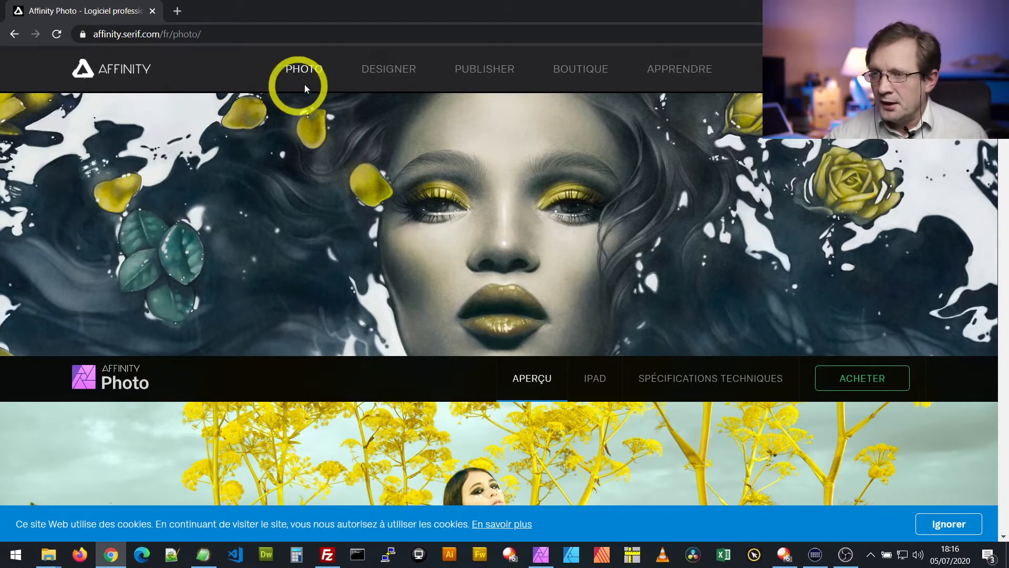
Show the purchase options for Affinity Photo on the website
{"action": "left_click", "coordinate": [863, 378]}
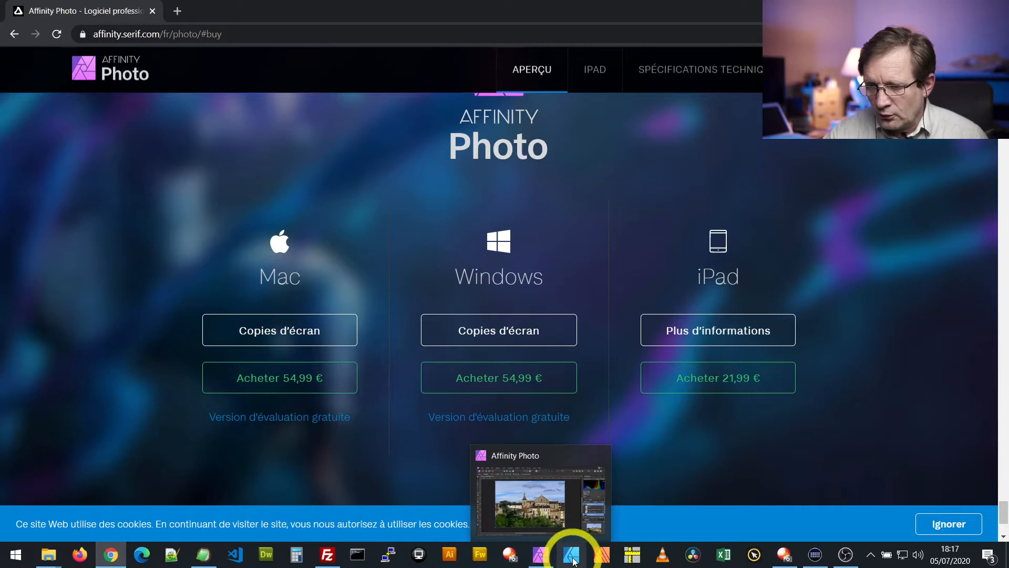
Switch to Affinity Photo and compare the retouched photo with the original by hiding and reshowing the edited Arrière-plan layer
{"action": "left_click", "coordinate": [547, 560]}
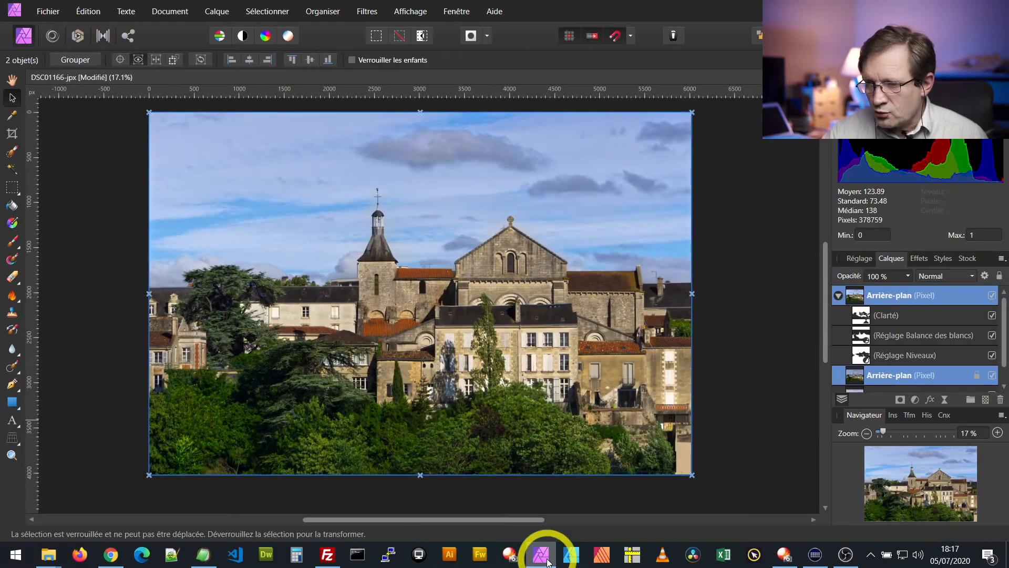
{"action": "left_click", "coordinate": [992, 376]}
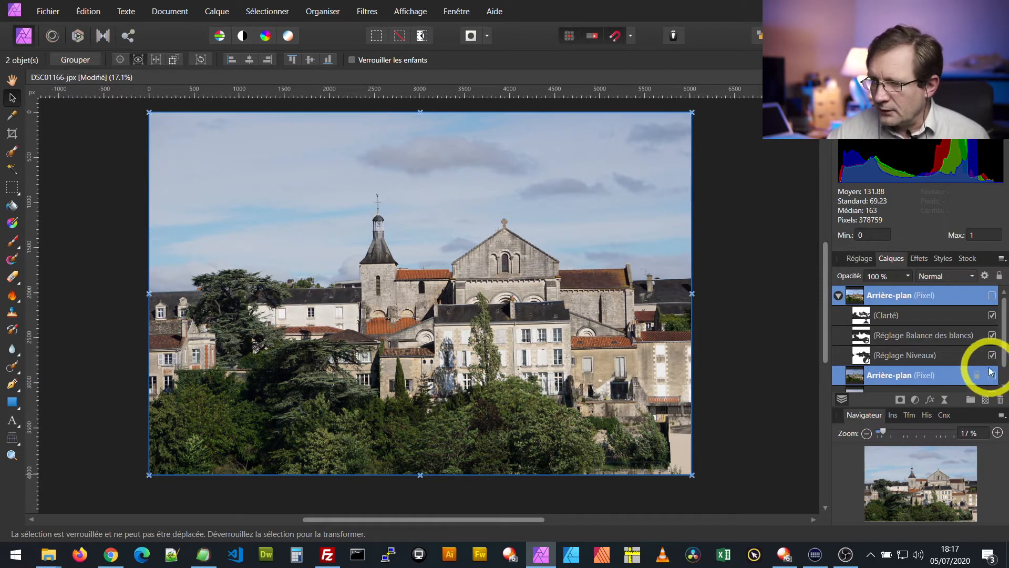
{"action": "left_click", "coordinate": [991, 377]}
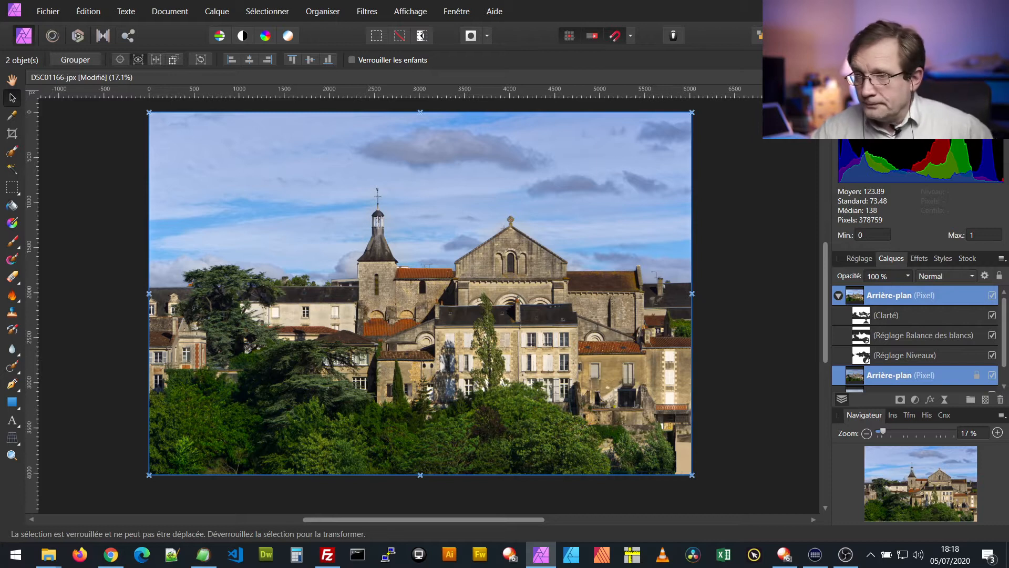
Close the DSC01166-jpx document without saving its changes
{"action": "left_click", "coordinate": [824, 77]}
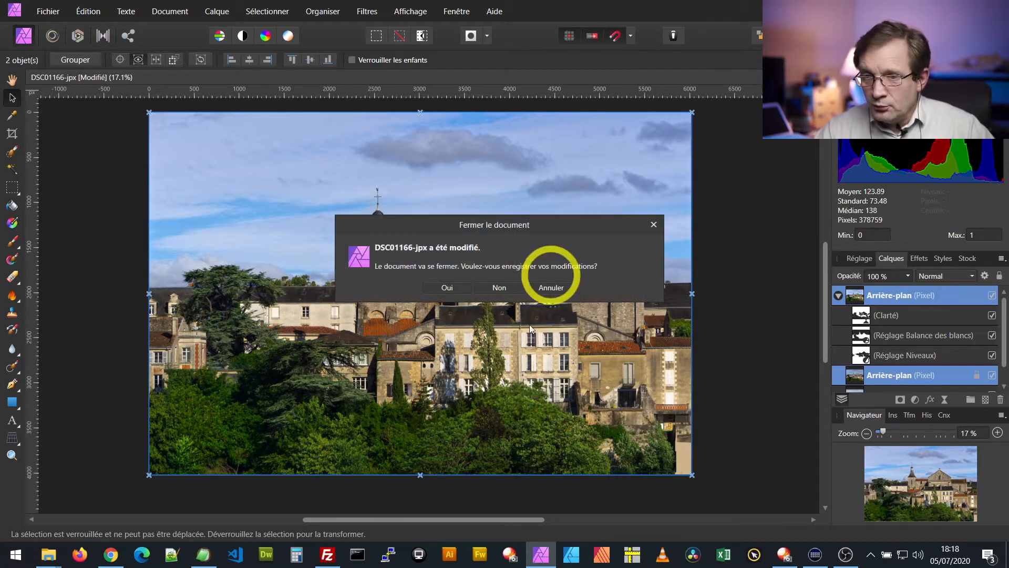
{"action": "left_click", "coordinate": [503, 285]}
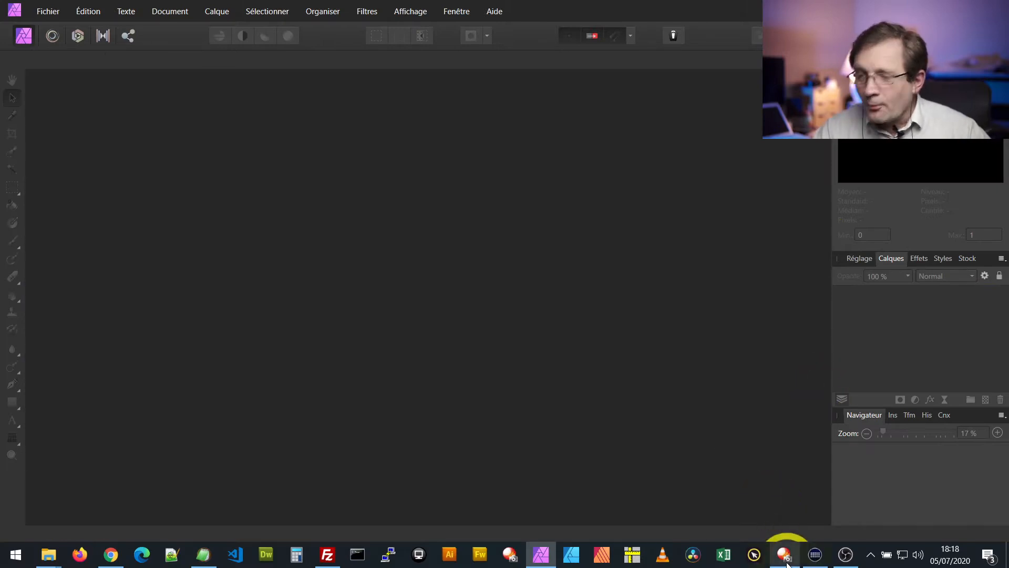
Switch to PlayMemories Home, send the DSC01166 photo for RAW development in Affinity Photo, and switch to Affinity Photo
{"action": "mouse_move", "coordinate": [786, 561]}
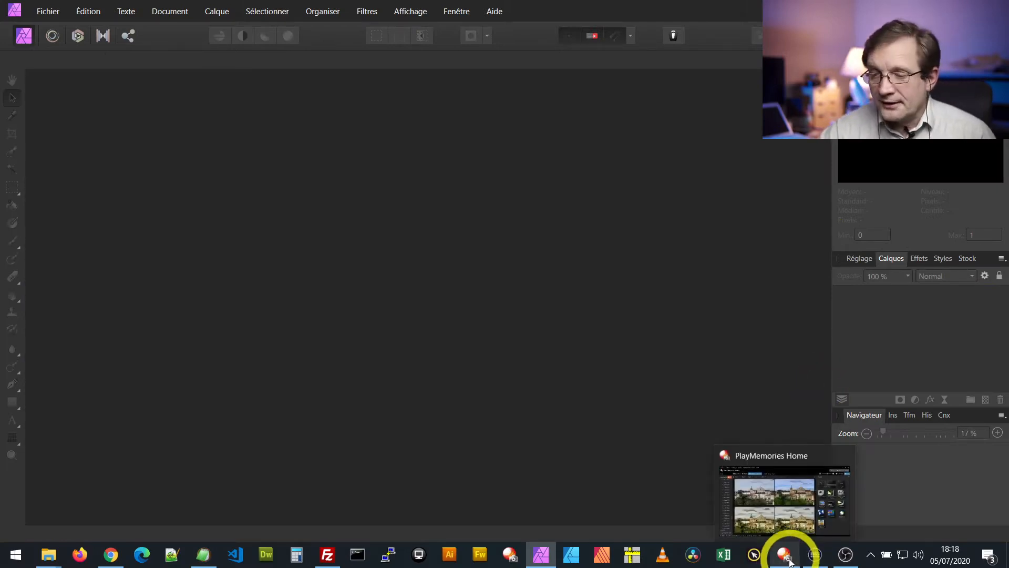
{"action": "left_click", "coordinate": [785, 555]}
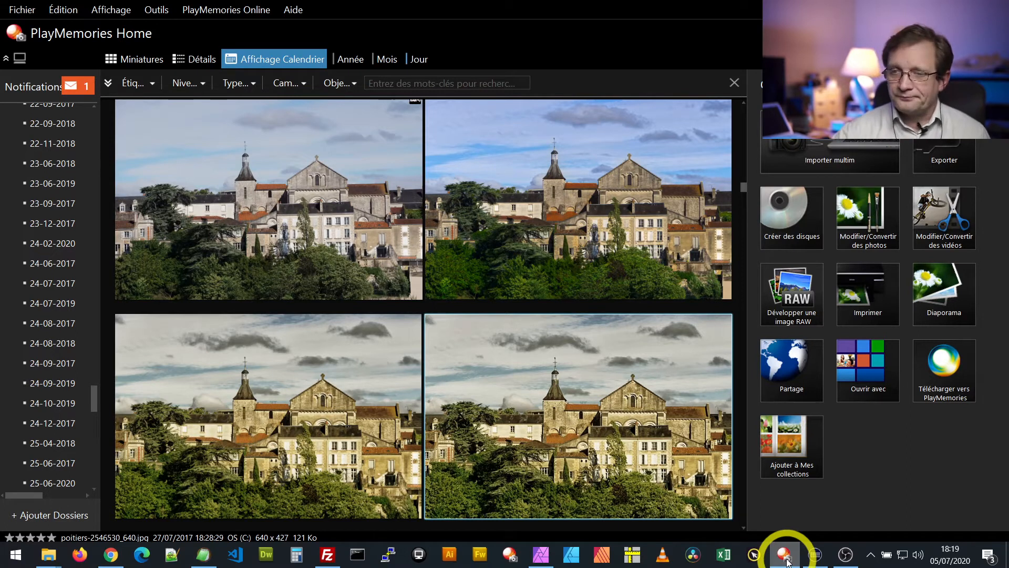
{"action": "scroll", "coordinate": [417, 294], "scroll_direction": "up", "scroll_amount": 2}
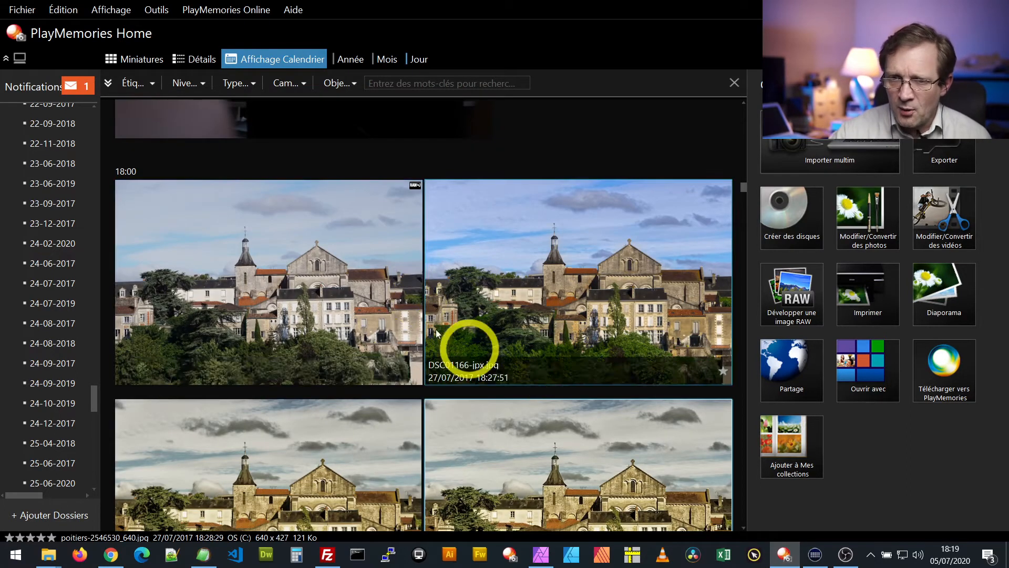
{"action": "right_click", "coordinate": [285, 269]}
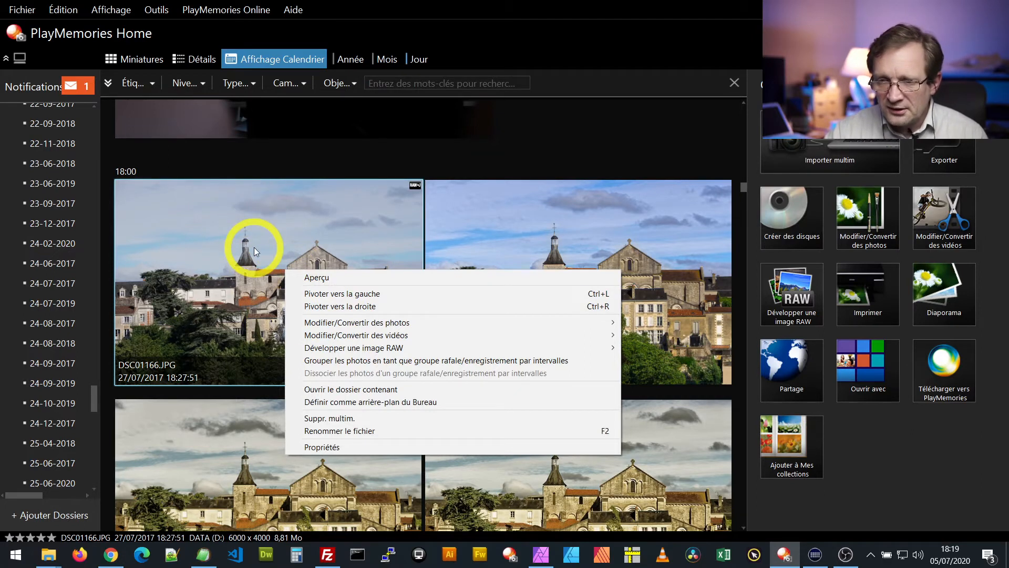
{"action": "mouse_move", "coordinate": [322, 351]}
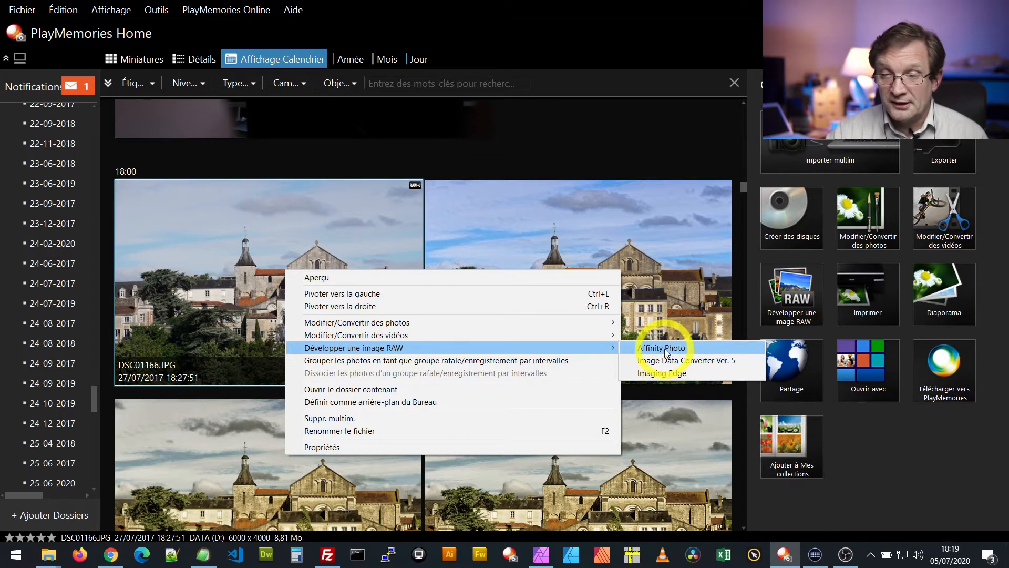
{"action": "left_click", "coordinate": [664, 347]}
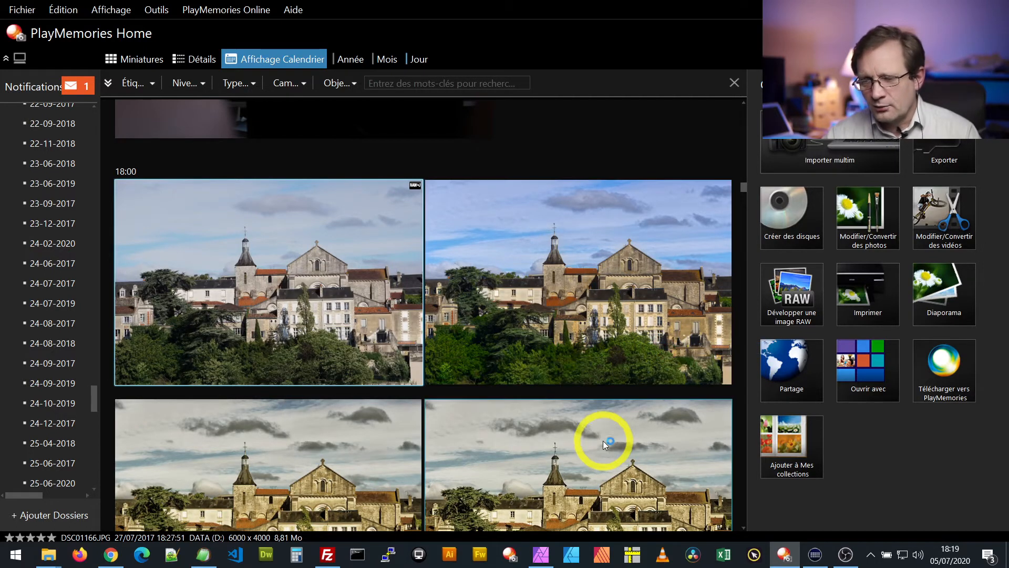
{"action": "mouse_move", "coordinate": [541, 559]}
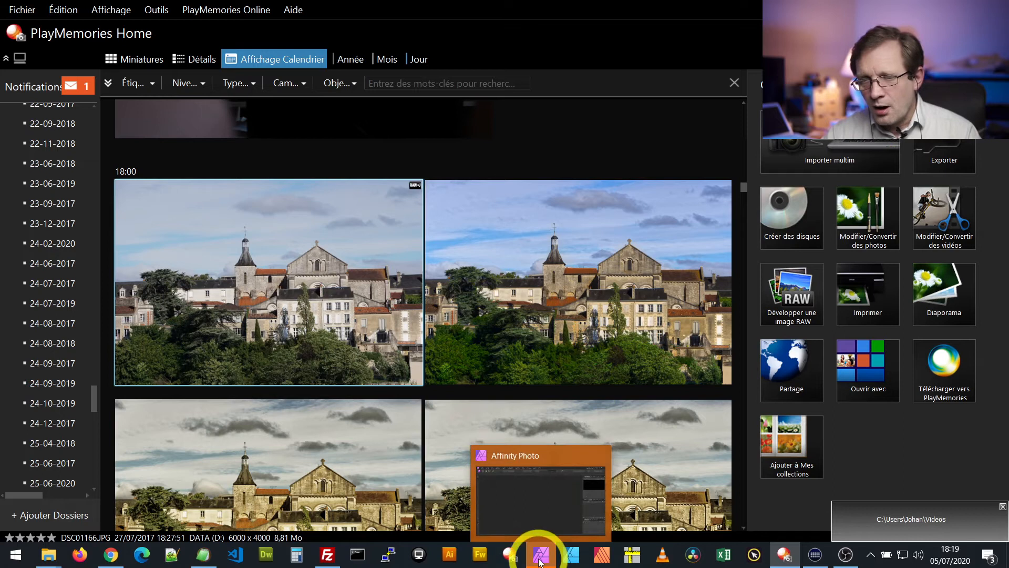
{"action": "left_click", "coordinate": [542, 560]}
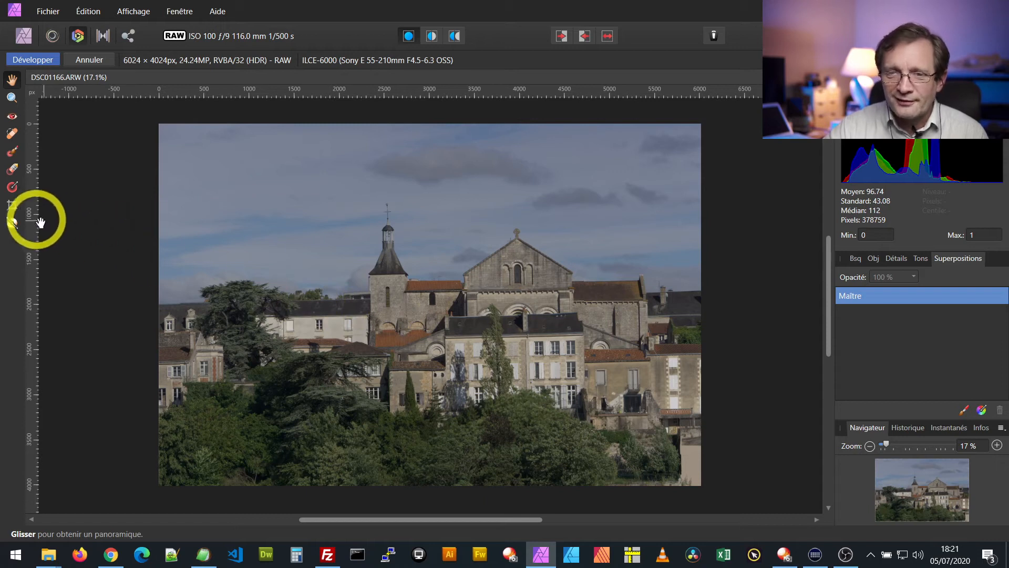
Straighten the RAW photo with the Crop tool by drawing a horizon line across the town, from the leftmost tree to the rightmost roofs
{"action": "left_click", "coordinate": [14, 205]}
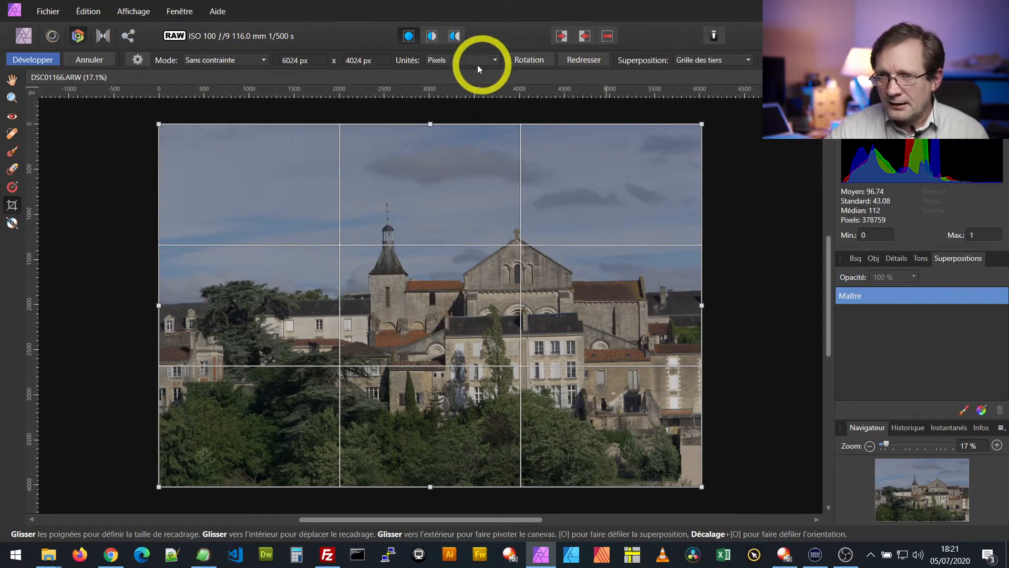
{"action": "left_click", "coordinate": [588, 60]}
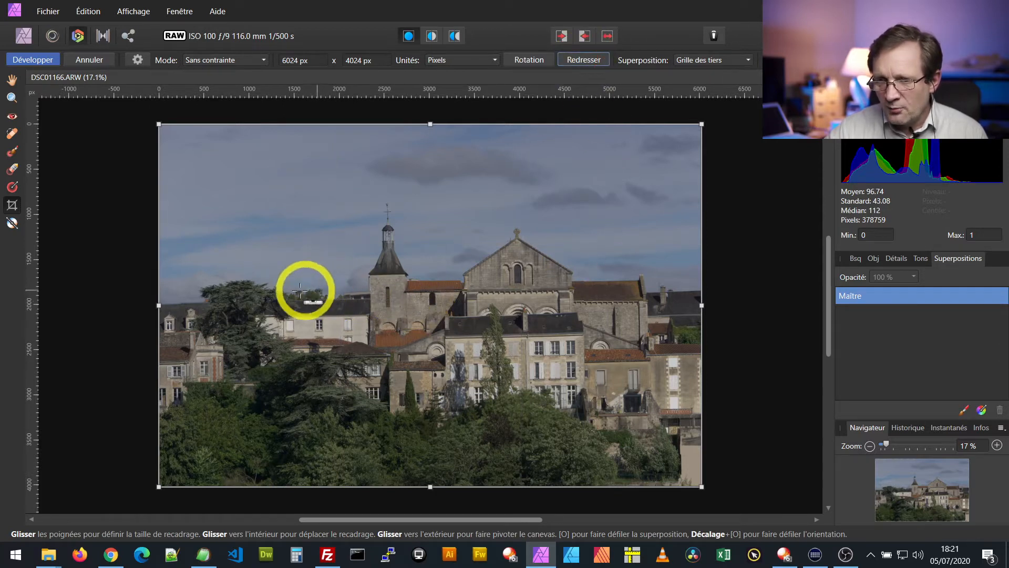
{"action": "left_click_drag", "start_coordinate": [215, 289], "coordinate": [687, 280]}
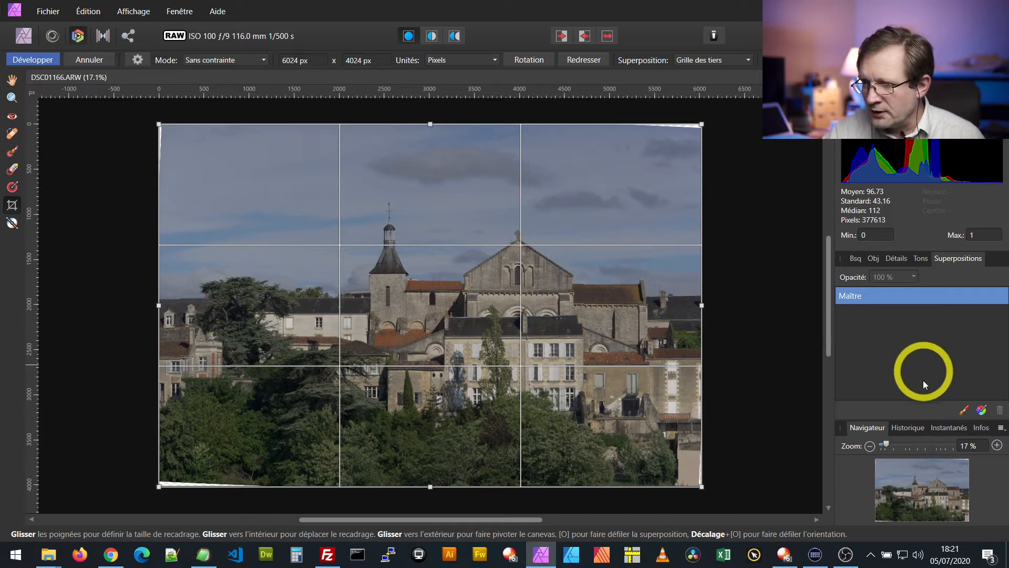
Set the scale in the lens correction settings to 103 % to fill the blank corners left by straightening
{"action": "left_click", "coordinate": [874, 259]}
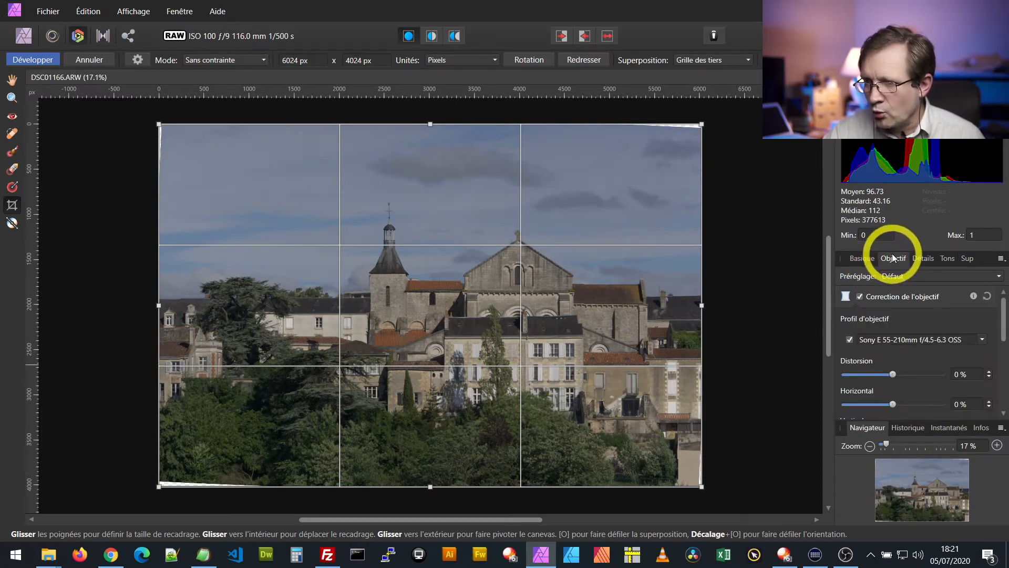
{"action": "scroll", "coordinate": [932, 349], "scroll_direction": "down", "scroll_amount": 1}
{"action": "scroll", "coordinate": [933, 349], "scroll_direction": "down", "scroll_amount": 3}
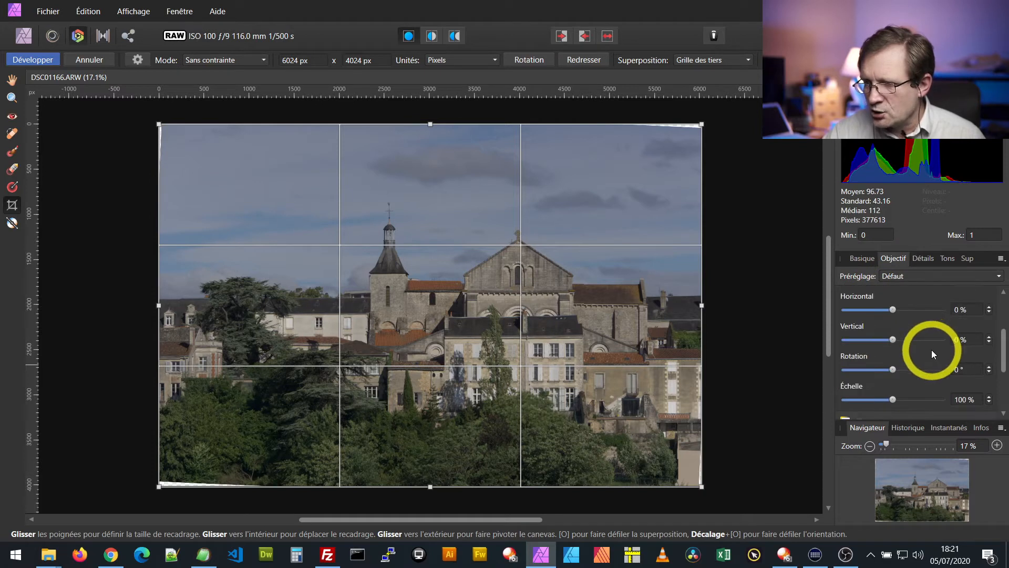
{"action": "left_click", "coordinate": [990, 366]}
{"action": "left_click", "coordinate": [990, 366]}
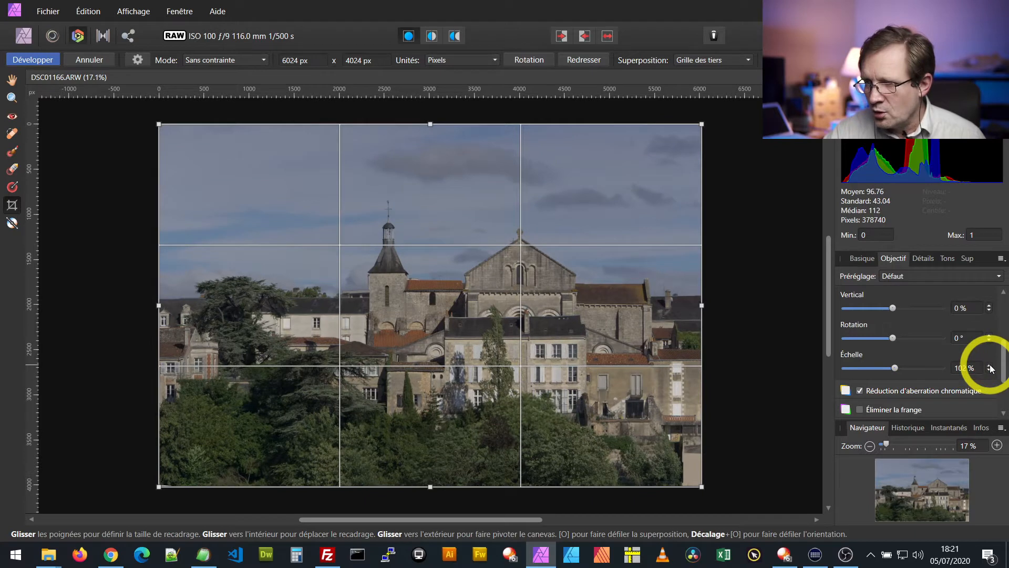
{"action": "left_click", "coordinate": [990, 367]}
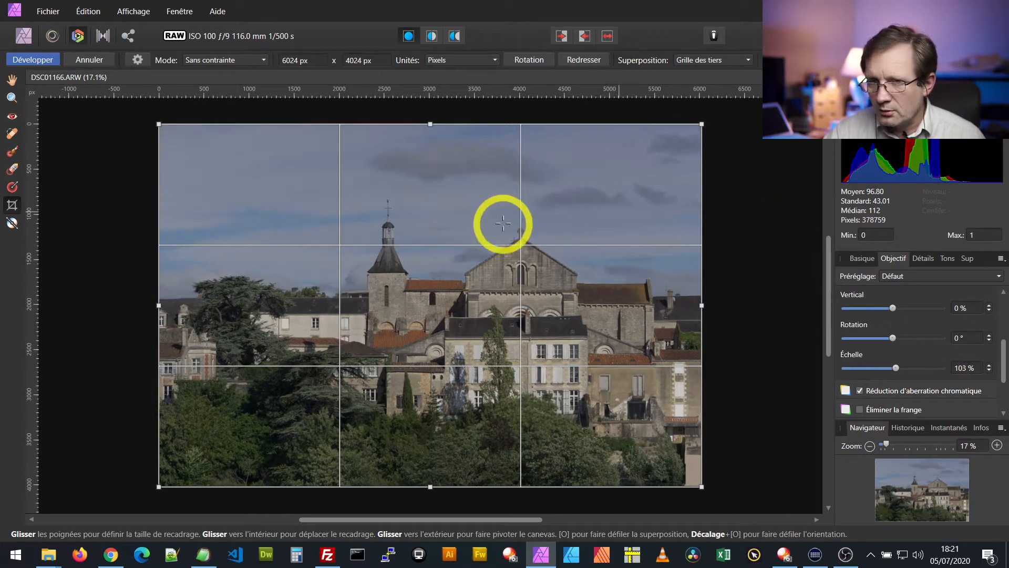
Leave the crop and inspect the photo's edges and lower right corner up close for remaining blank areas
{"action": "left_click", "coordinate": [12, 79]}
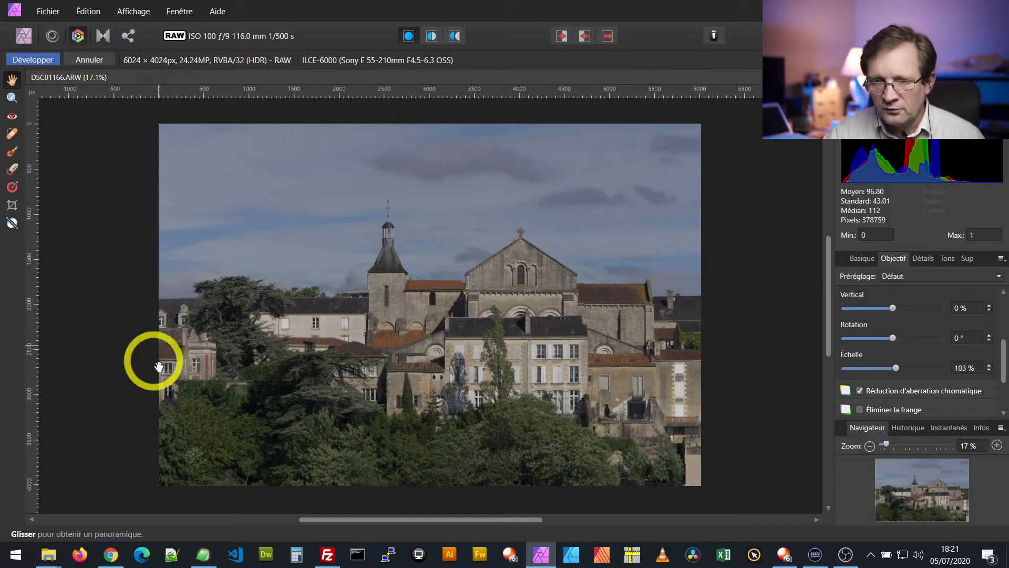
{"action": "scroll", "coordinate": [710, 485], "scroll_direction": "up", "scroll_amount": 3}
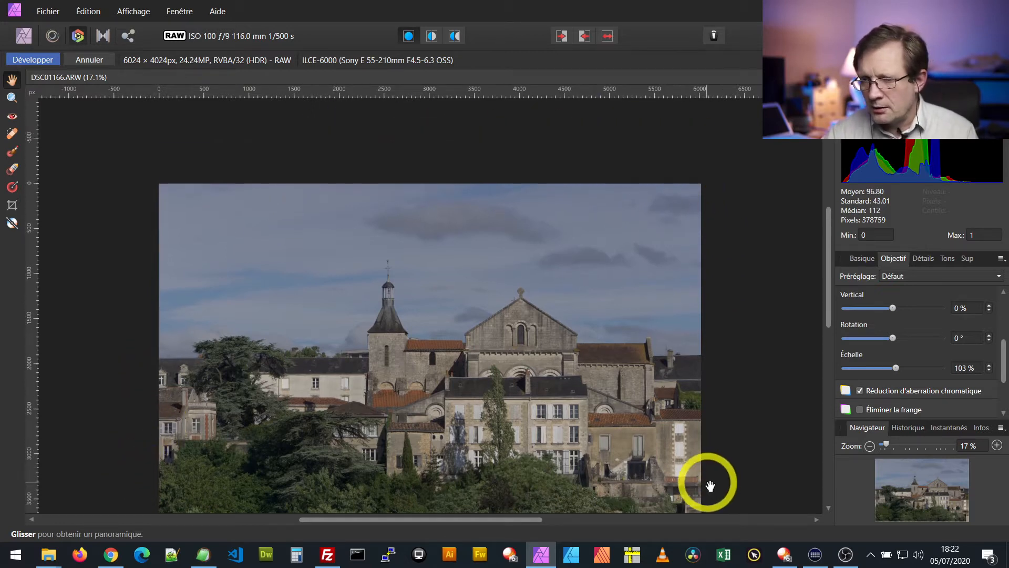
{"action": "scroll", "coordinate": [710, 486], "scroll_direction": "down", "scroll_amount": 4}
{"action": "scroll", "coordinate": [700, 475], "scroll_direction": "up", "scroll_amount": 5, "text": "ctrl"}
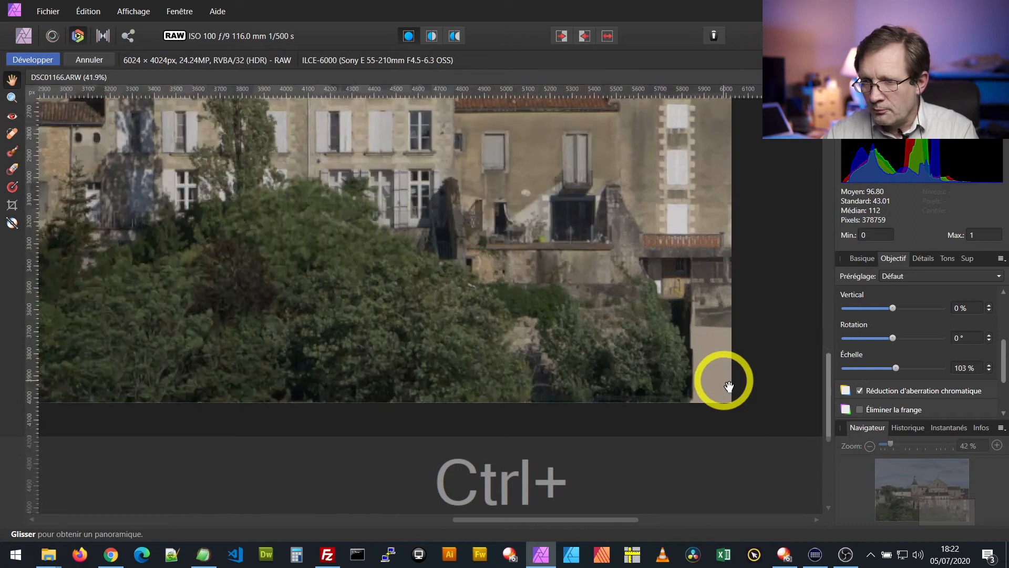
{"action": "scroll", "coordinate": [730, 389], "scroll_direction": "up", "scroll_amount": 2, "text": "ctrl"}
{"action": "scroll", "coordinate": [734, 397], "scroll_direction": "down", "scroll_amount": 4, "text": "ctrl"}
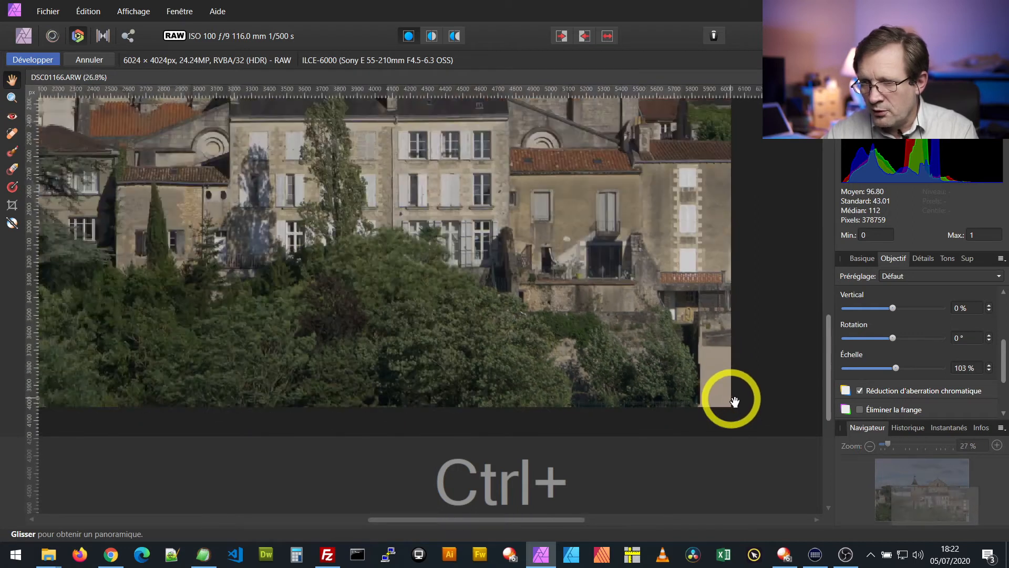
{"action": "scroll", "coordinate": [734, 401], "scroll_direction": "down", "scroll_amount": 3, "text": "ctrl"}
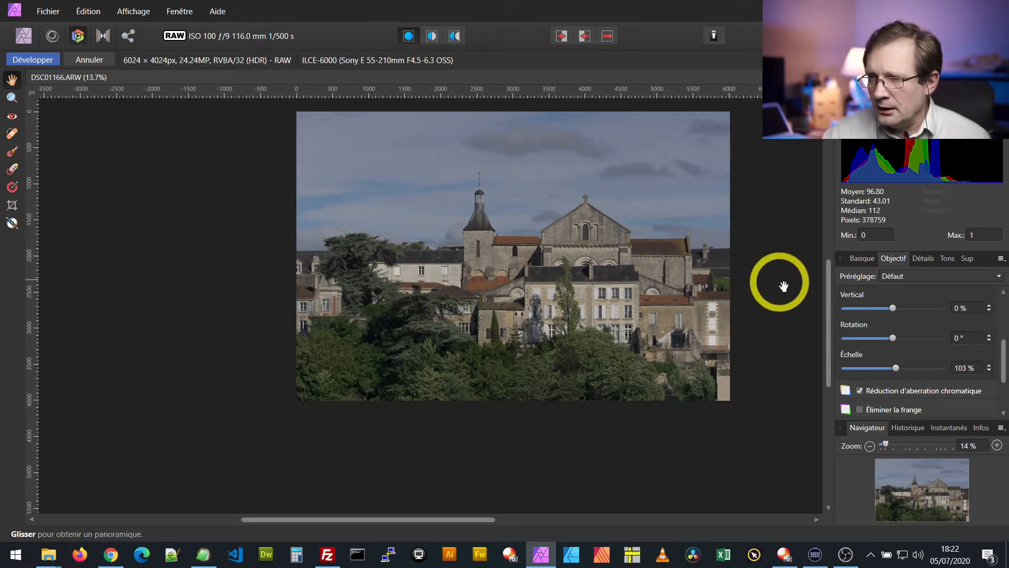
{"action": "scroll", "coordinate": [783, 286], "scroll_direction": "up", "scroll_amount": 2}
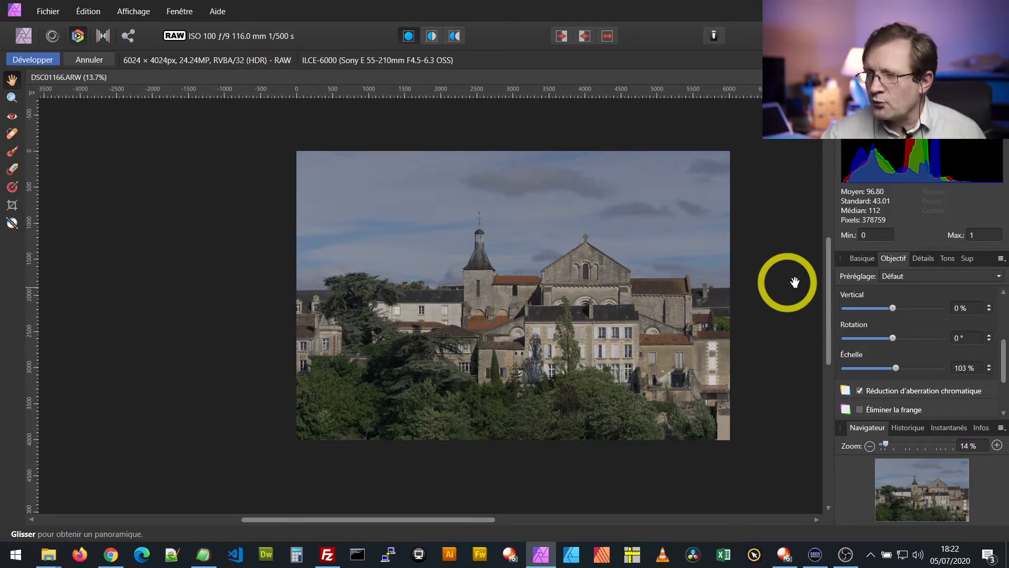
Raise the exposure step by step in the basic settings, trying values up to 1.2, and settle on 1
{"action": "left_click", "coordinate": [862, 258]}
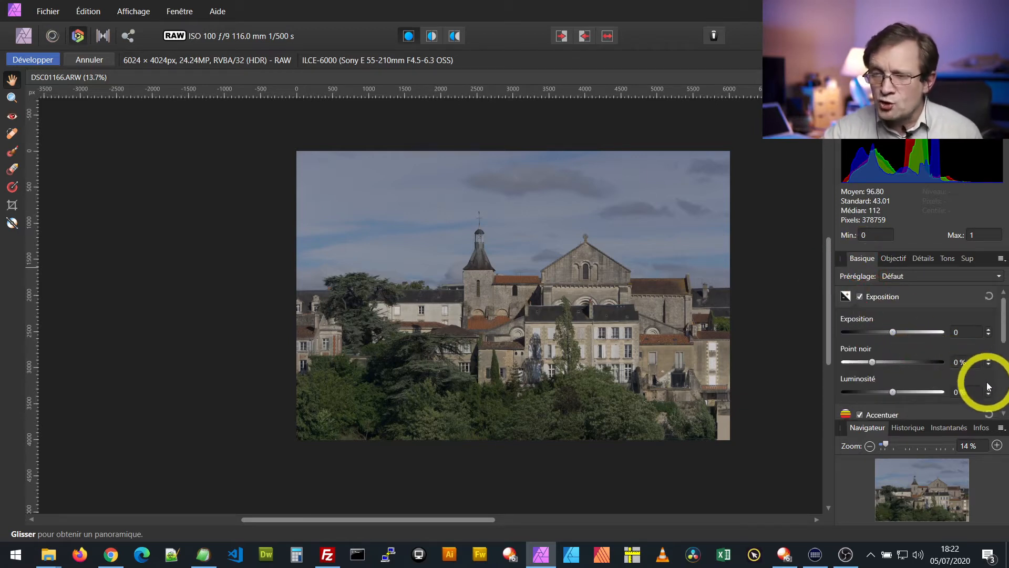
{"action": "left_click", "coordinate": [989, 332]}
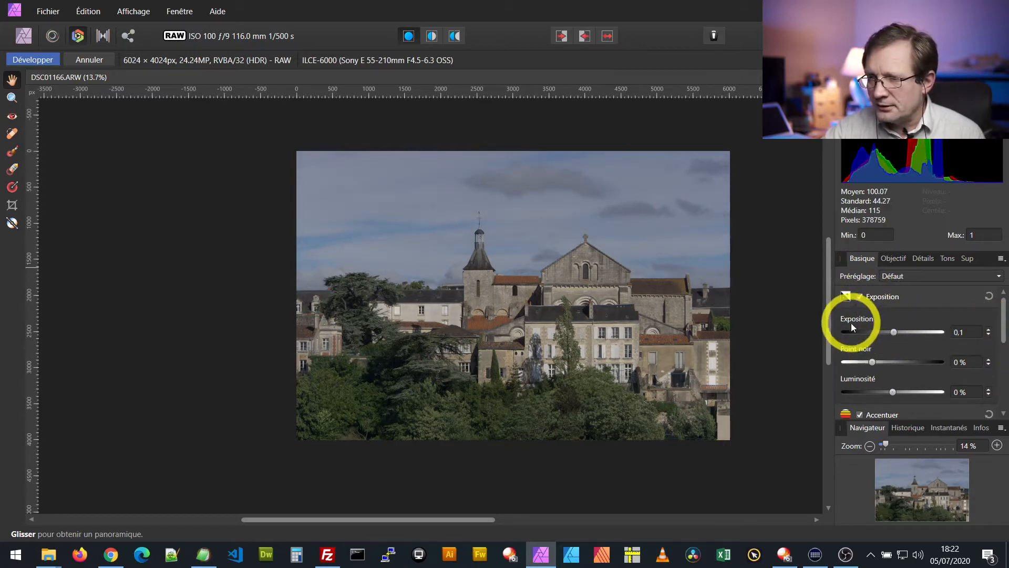
{"action": "left_click", "coordinate": [990, 330]}
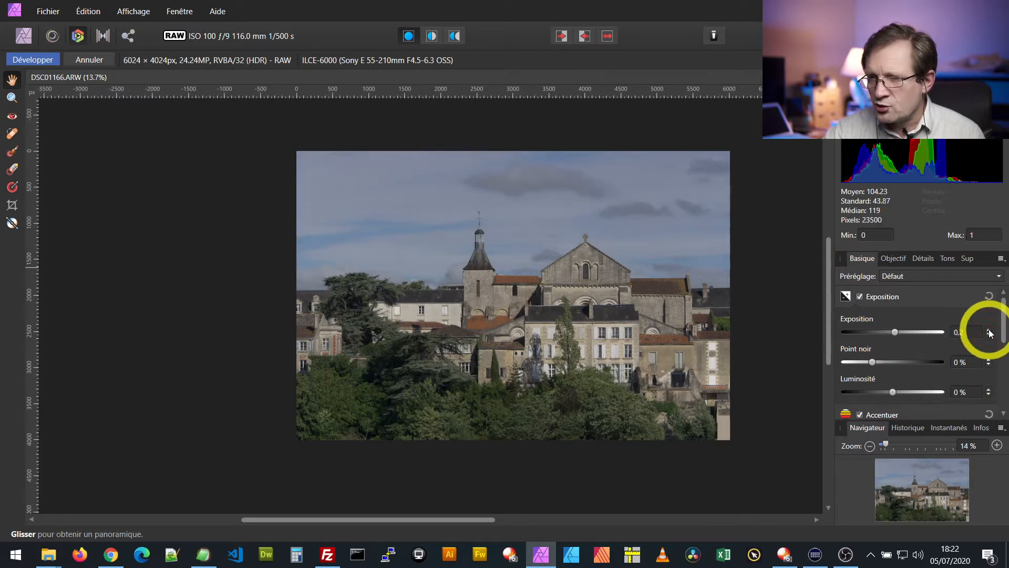
{"action": "left_click", "coordinate": [989, 330]}
{"action": "left_click", "coordinate": [990, 330]}
{"action": "left_click", "coordinate": [990, 330]}
{"action": "left_click", "coordinate": [990, 330]}
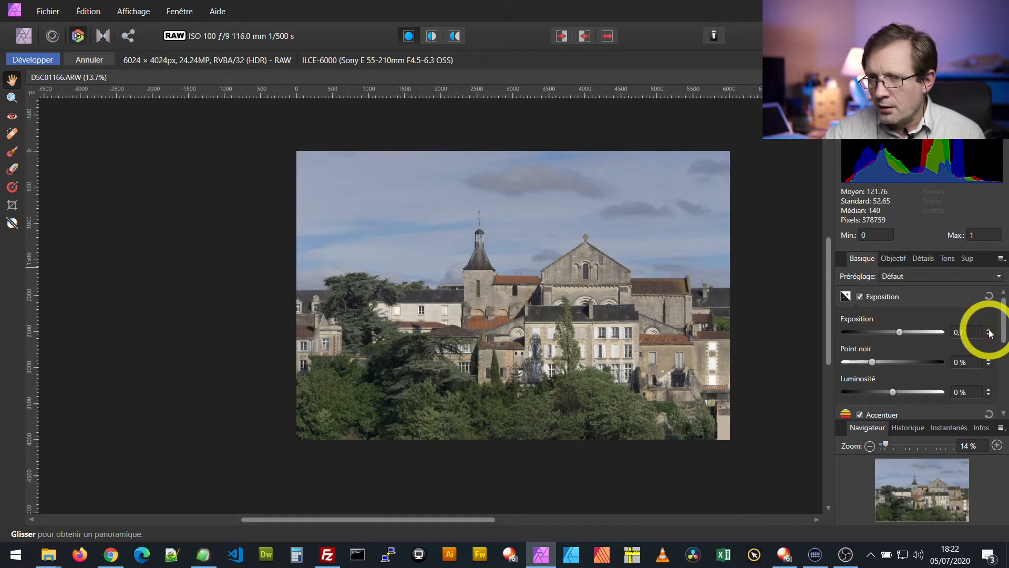
{"action": "left_click", "coordinate": [989, 331]}
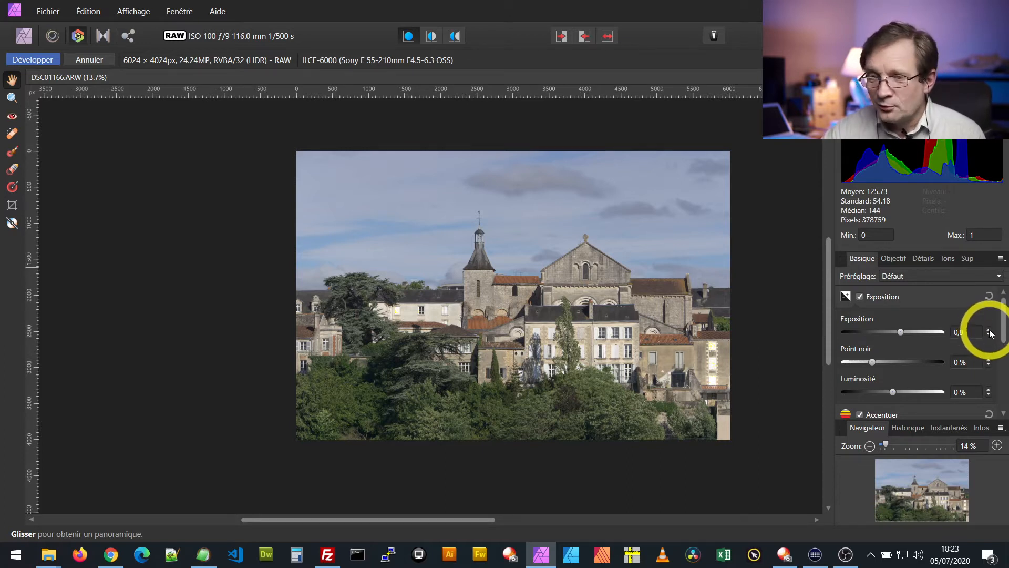
{"action": "left_click", "coordinate": [989, 331]}
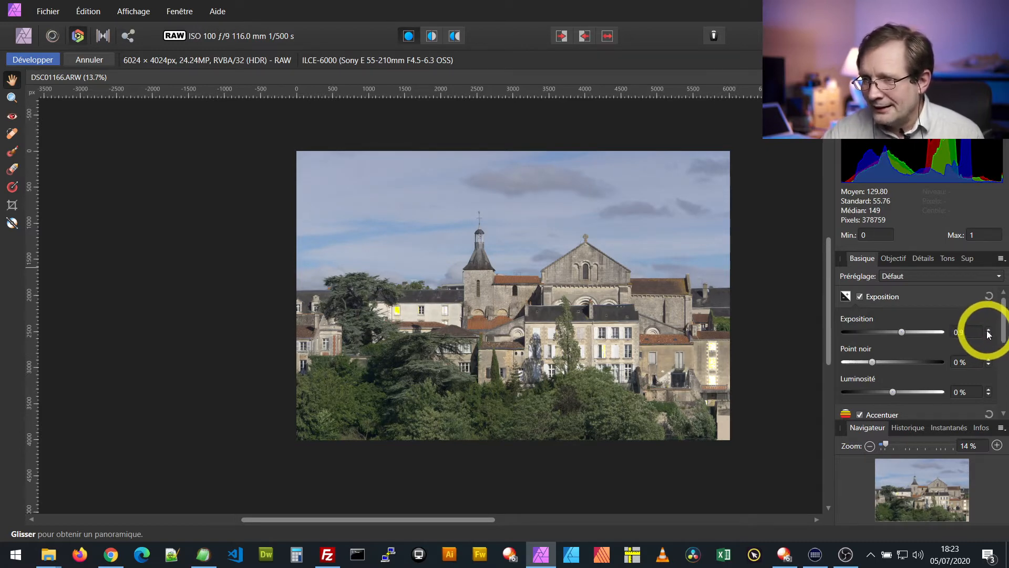
{"action": "left_click", "coordinate": [989, 331]}
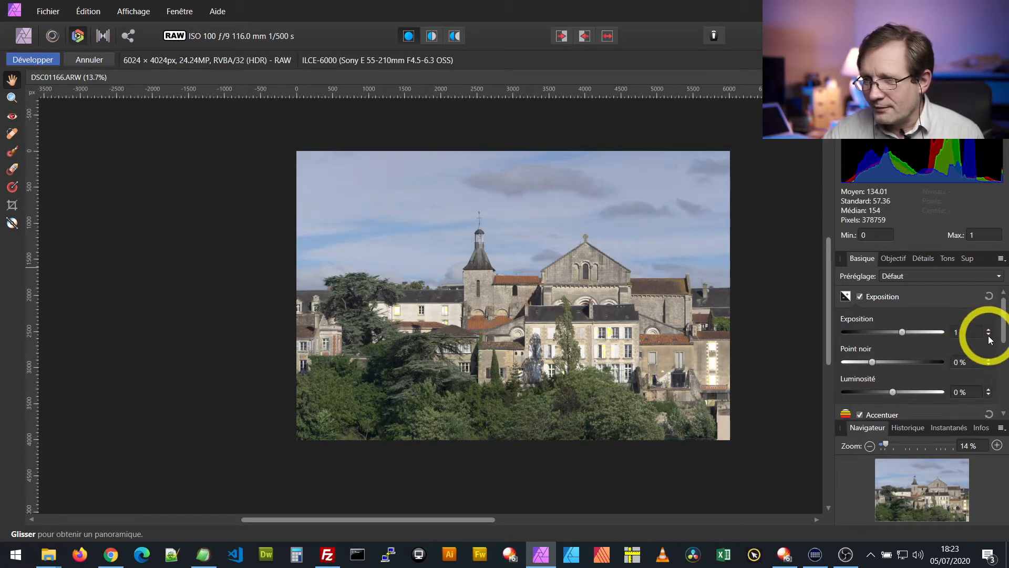
{"action": "left_click", "coordinate": [988, 332]}
{"action": "left_click", "coordinate": [988, 332]}
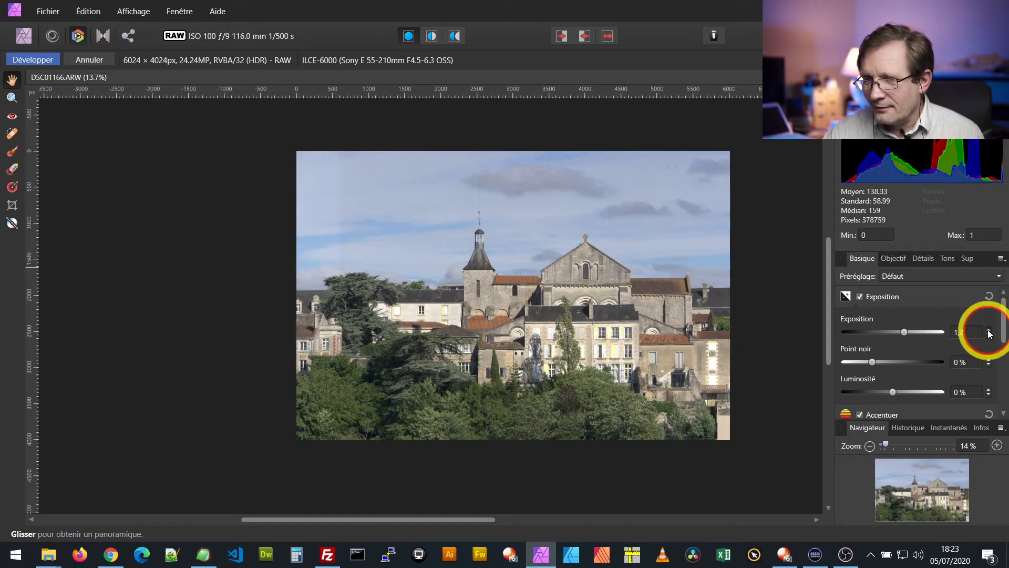
{"action": "left_click", "coordinate": [989, 336]}
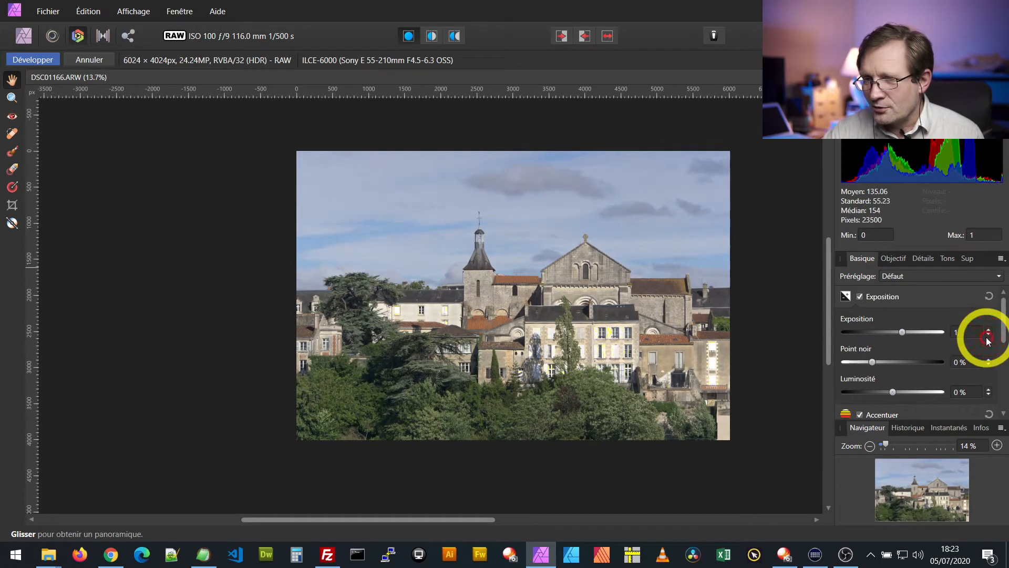
{"action": "left_click", "coordinate": [988, 336]}
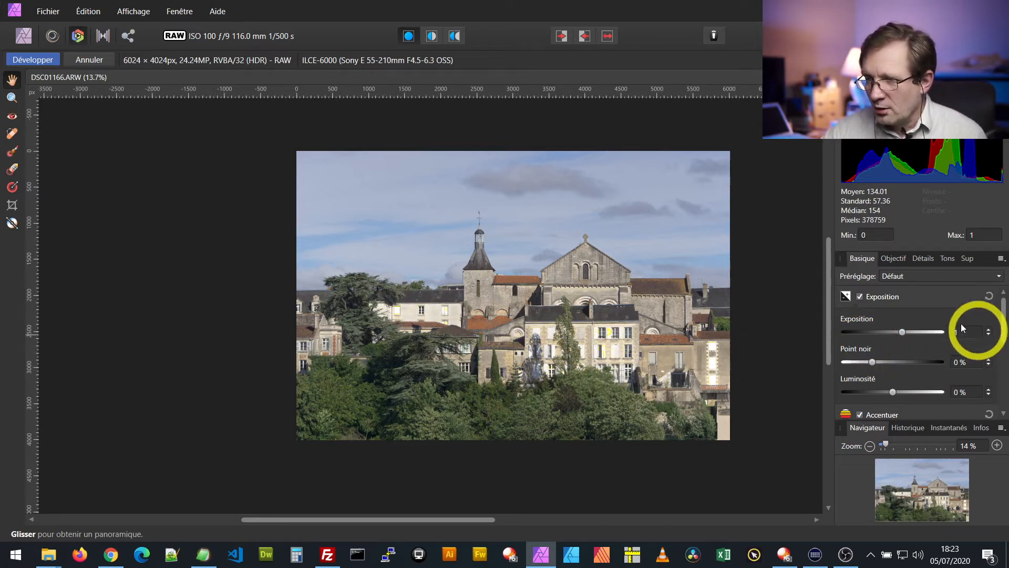
Compare the photo before and after in split view, moving the divider past the bell tower, and return to the single view
{"action": "left_click", "coordinate": [871, 298]}
{"action": "left_click", "coordinate": [870, 297]}
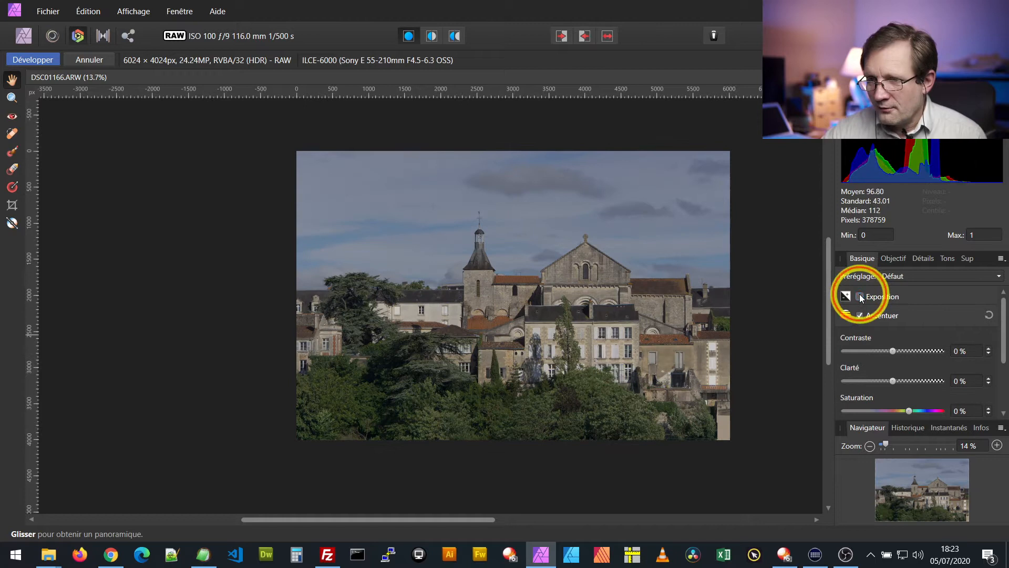
{"action": "left_click", "coordinate": [432, 36]}
{"action": "mouse_move", "coordinate": [424, 238]}
{"action": "left_mouse_down"}
{"action": "mouse_move", "coordinate": [736, 275]}
{"action": "mouse_move", "coordinate": [434, 243]}
{"action": "left_mouse_up"}
{"action": "left_click_drag", "start_coordinate": [280, 231], "coordinate": [532, 262]}
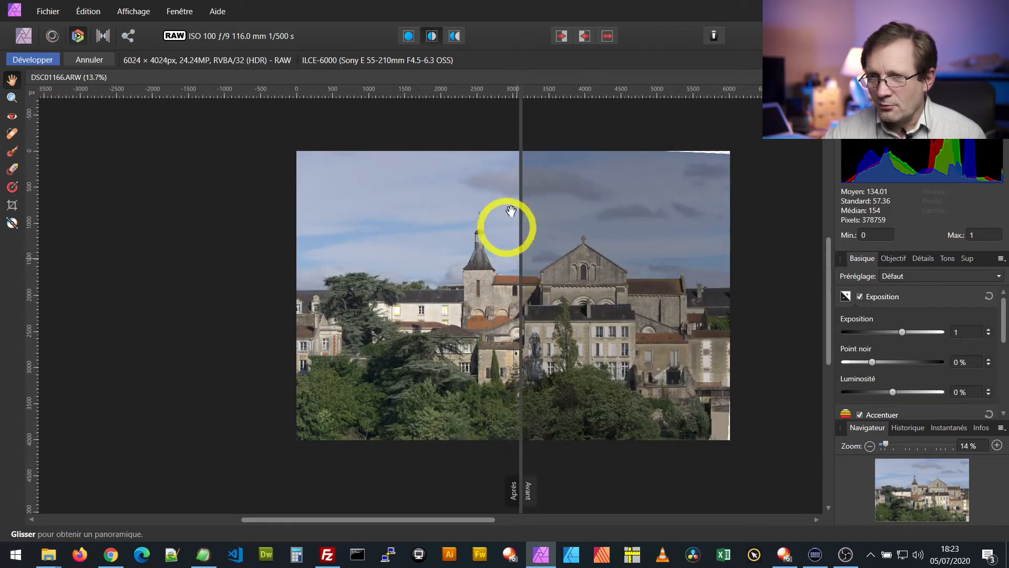
{"action": "left_click", "coordinate": [409, 36]}
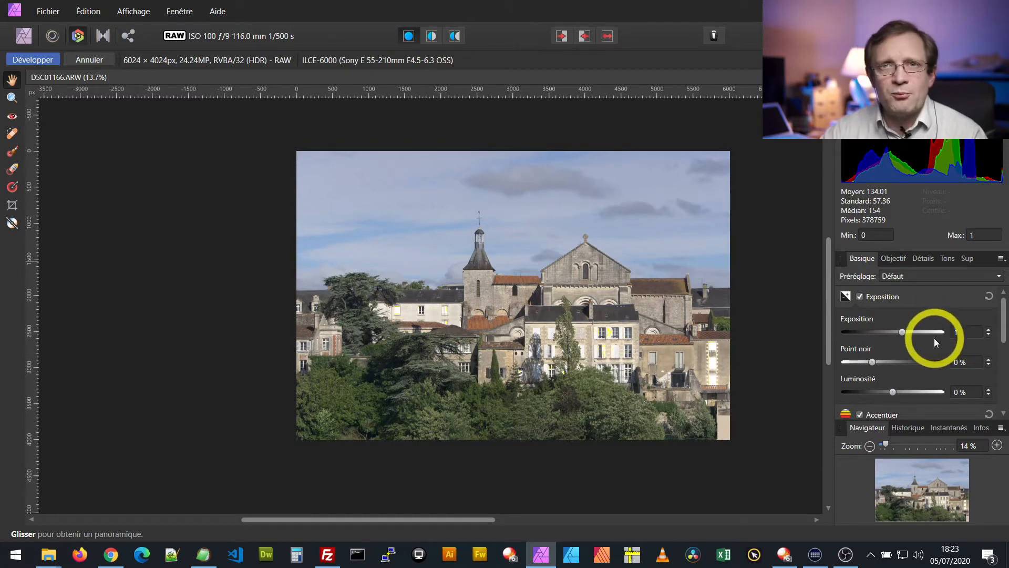
Set the clarity to 20 % after trying 100 %, and set the saturation to 18 %
{"action": "scroll", "coordinate": [931, 340], "scroll_direction": "down", "scroll_amount": 3}
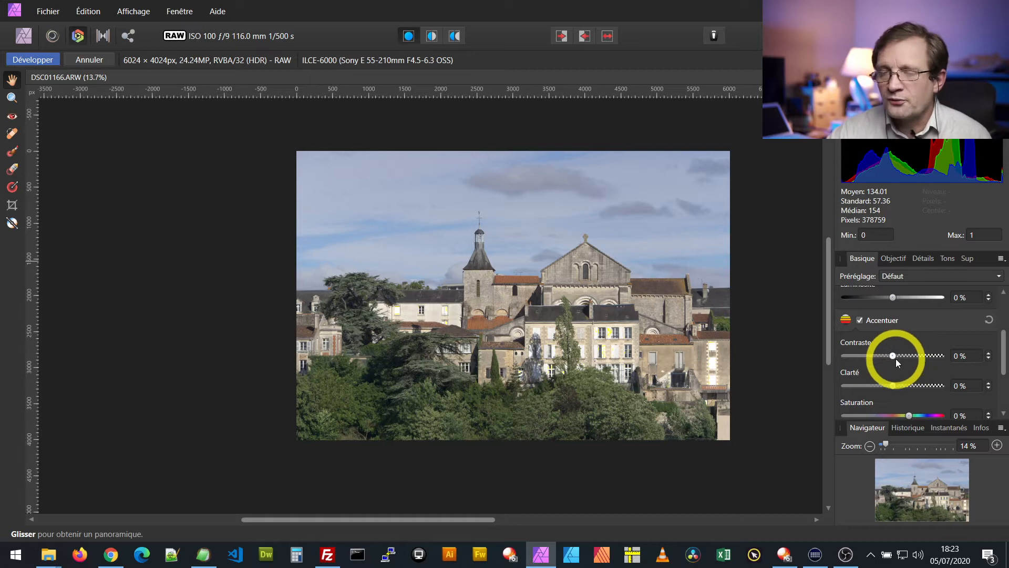
{"action": "scroll", "coordinate": [891, 361], "scroll_direction": "down", "scroll_amount": 1}
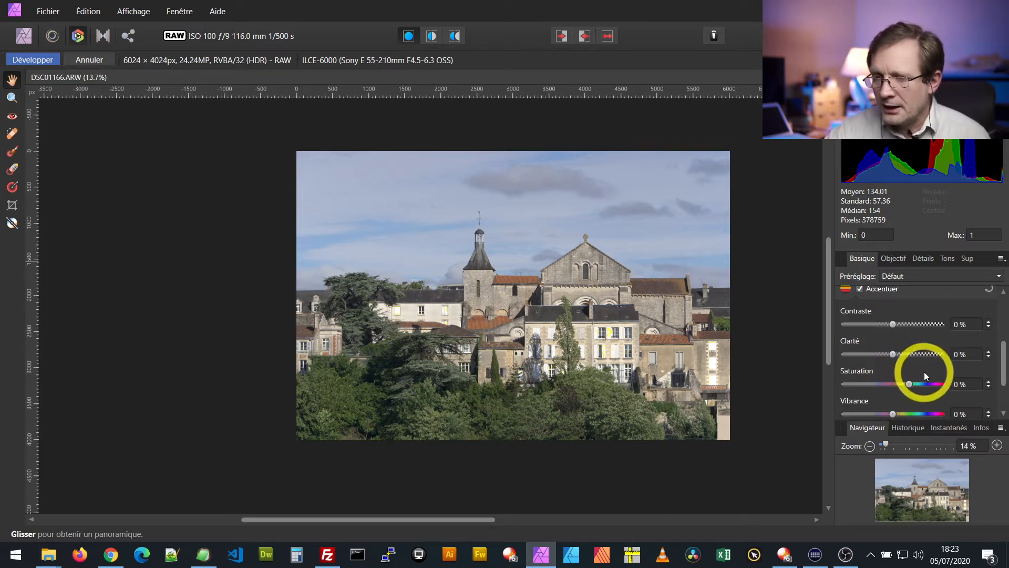
{"action": "left_click", "coordinate": [894, 356]}
{"action": "left_click_drag", "start_coordinate": [894, 356], "coordinate": [949, 357]}
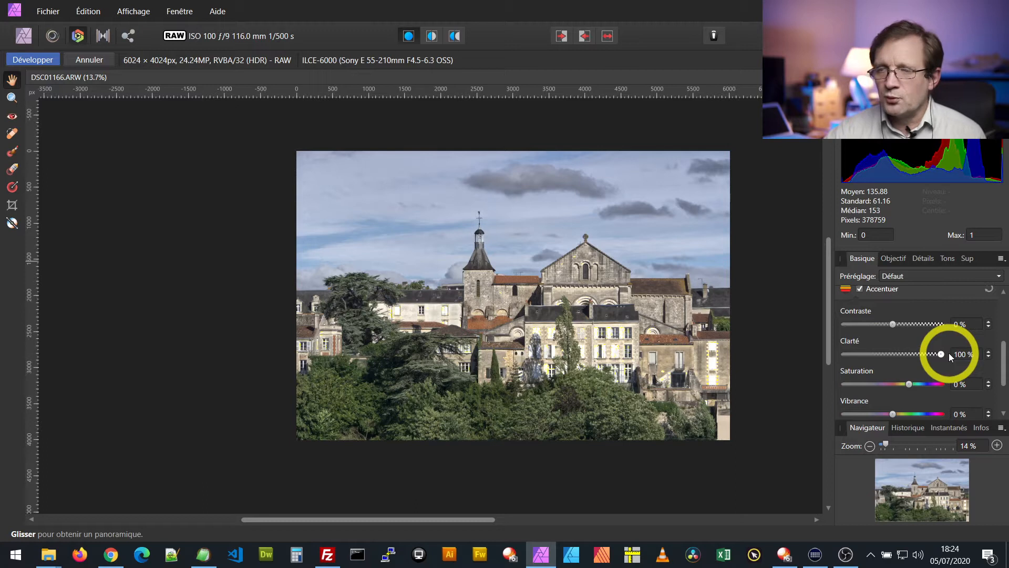
{"action": "left_click_drag", "start_coordinate": [941, 353], "coordinate": [902, 353]}
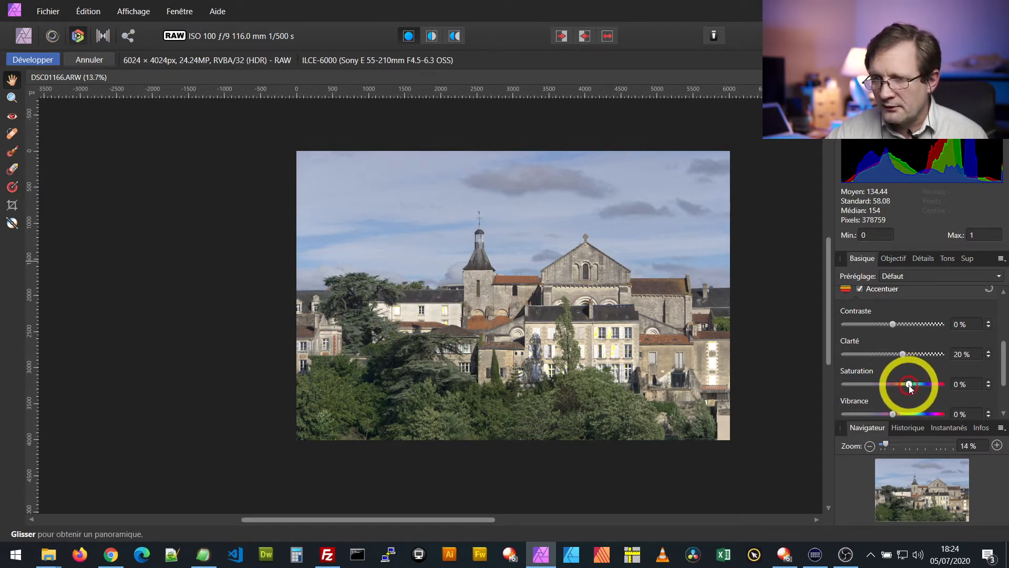
{"action": "mouse_move", "coordinate": [909, 385]}
{"action": "left_mouse_down"}
{"action": "mouse_move", "coordinate": [944, 384]}
{"action": "mouse_move", "coordinate": [920, 389]}
{"action": "left_mouse_up"}
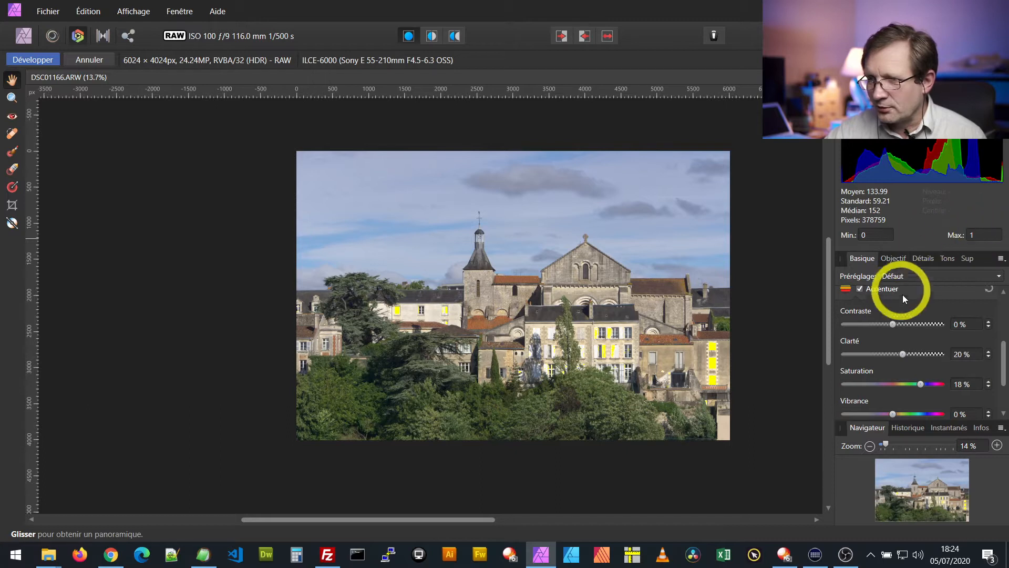
Reduce the exposure to 0.7 and the black point to -1 % to limit the clipped highlights on the walls
{"action": "scroll", "coordinate": [924, 343], "scroll_direction": "up", "scroll_amount": 3}
{"action": "scroll", "coordinate": [936, 343], "scroll_direction": "up", "scroll_amount": 1}
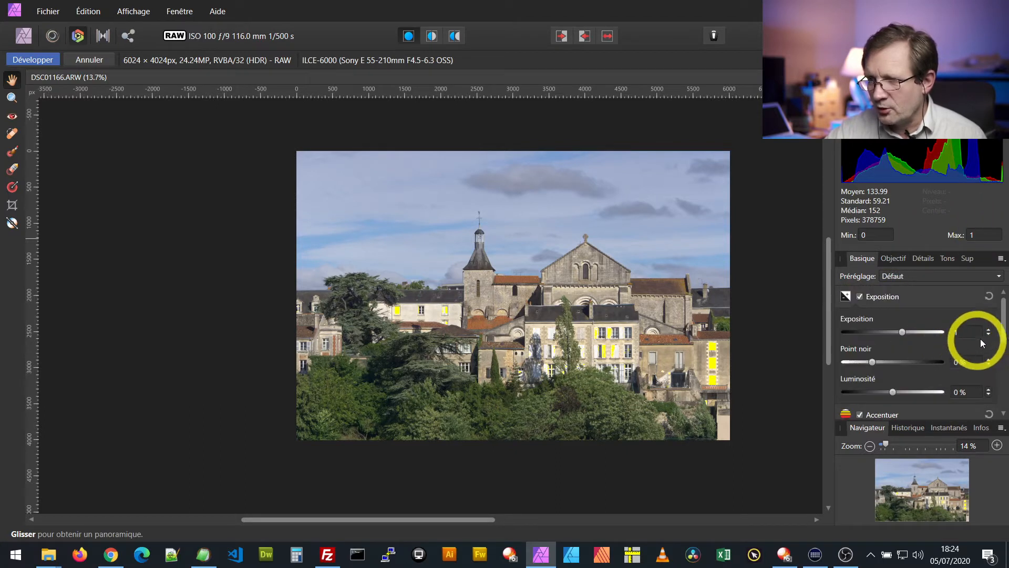
{"action": "left_click", "coordinate": [989, 337]}
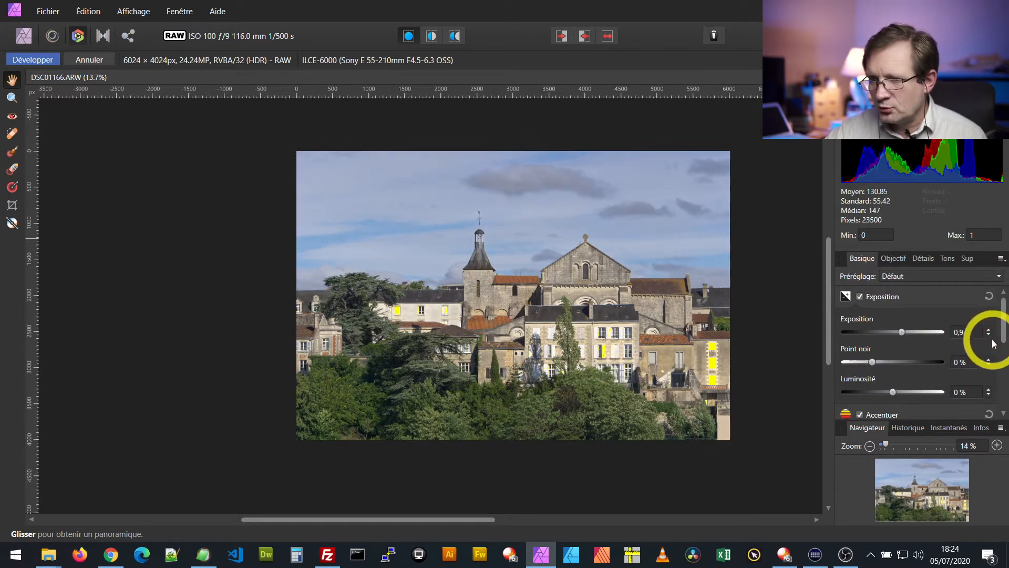
{"action": "left_click", "coordinate": [989, 337]}
{"action": "left_click", "coordinate": [989, 336]}
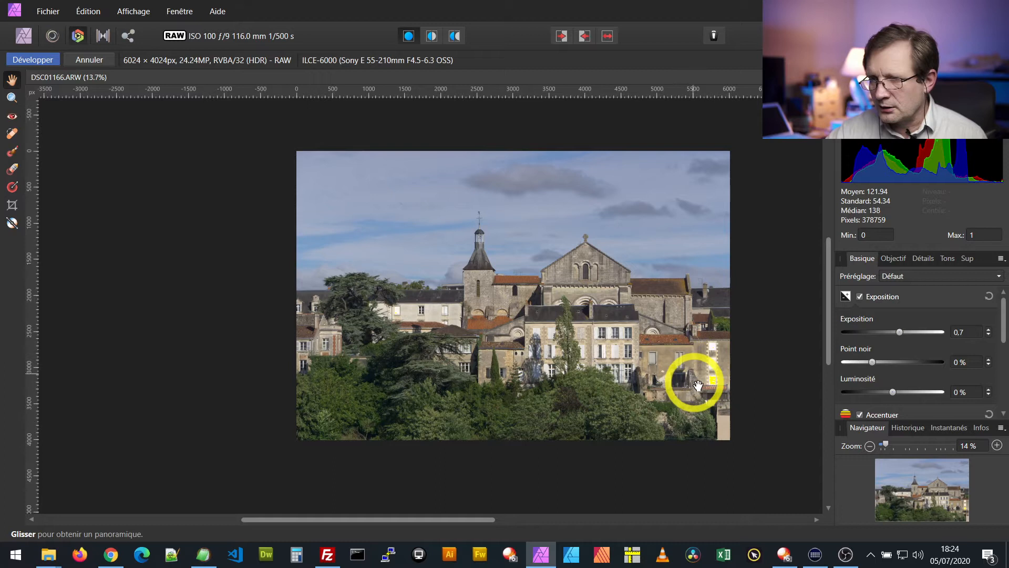
{"action": "scroll", "coordinate": [955, 319], "scroll_direction": "down", "scroll_amount": 1}
{"action": "left_click", "coordinate": [988, 335]}
{"action": "scroll", "coordinate": [987, 339], "scroll_direction": "down", "scroll_amount": 1}
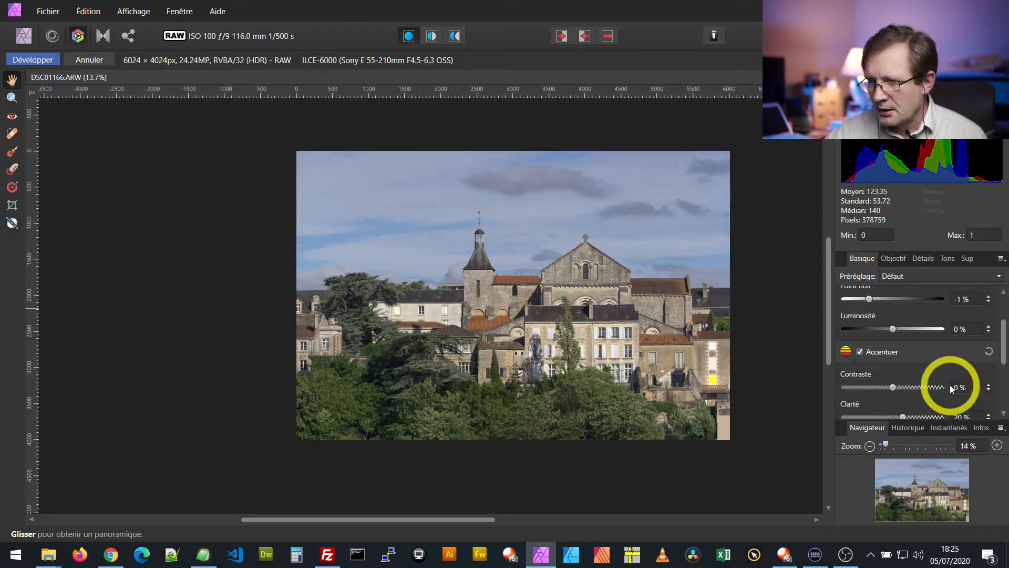
Set the saturation to 24 % and the vibrance to 23 %
{"action": "scroll", "coordinate": [956, 399], "scroll_direction": "down", "scroll_amount": 1}
{"action": "scroll", "coordinate": [978, 405], "scroll_direction": "down", "scroll_amount": 1}
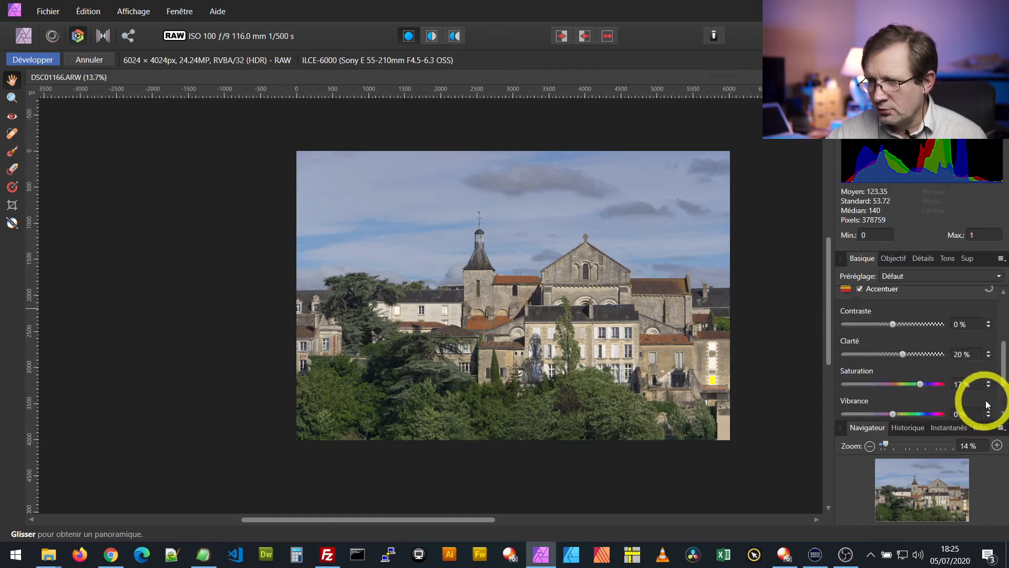
{"action": "mouse_move", "coordinate": [922, 384]}
{"action": "left_mouse_down"}
{"action": "mouse_move", "coordinate": [932, 384]}
{"action": "mouse_move", "coordinate": [923, 383]}
{"action": "left_mouse_up"}
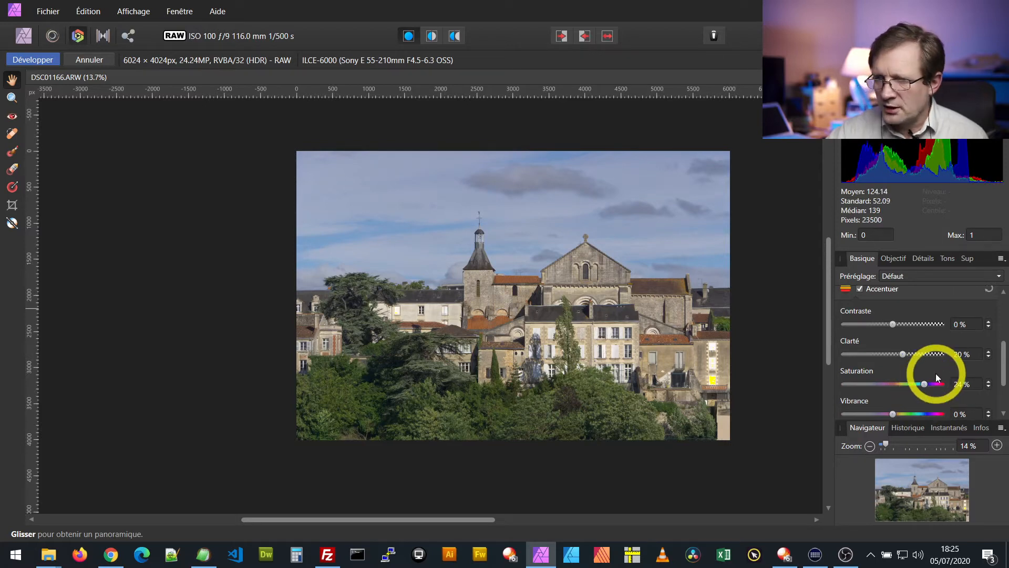
{"action": "scroll", "coordinate": [1004, 380], "scroll_direction": "down", "scroll_amount": 2}
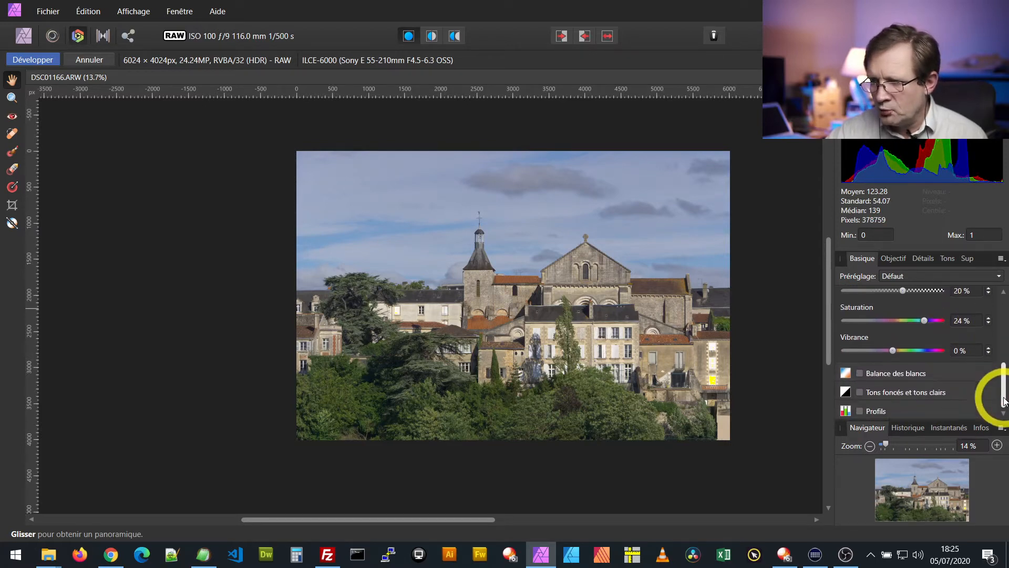
{"action": "left_click_drag", "start_coordinate": [894, 350], "coordinate": [924, 367]}
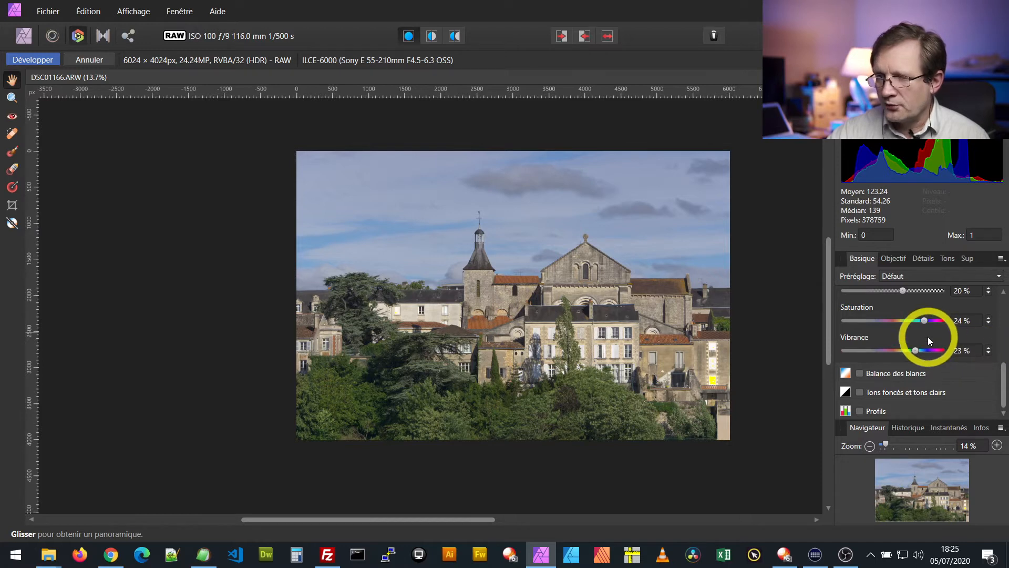
Compare the color-enhanced photo with the original in split view, with the divider near the middle, and return to the single view
{"action": "left_click", "coordinate": [432, 36]}
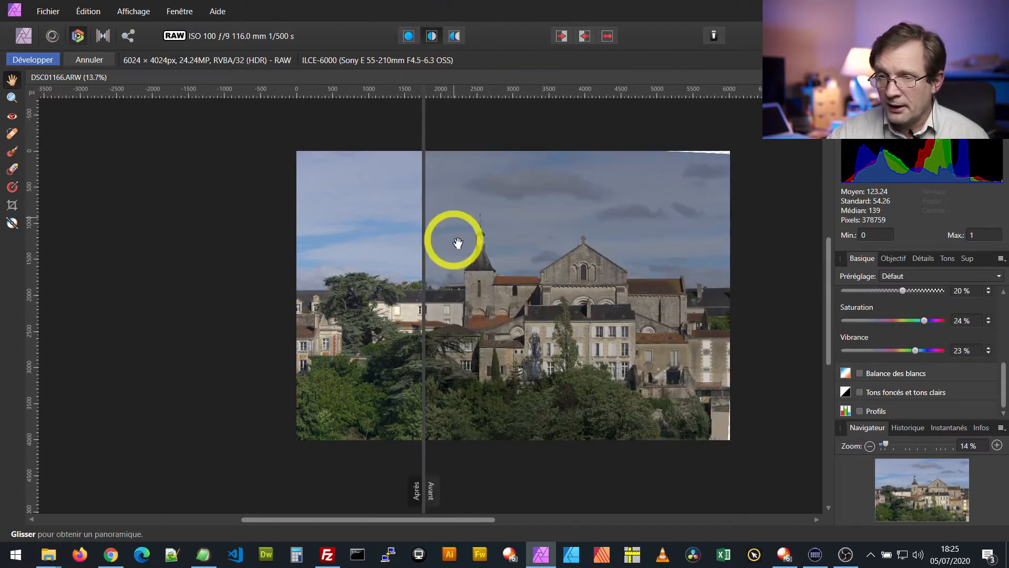
{"action": "left_click_drag", "start_coordinate": [424, 252], "coordinate": [528, 241]}
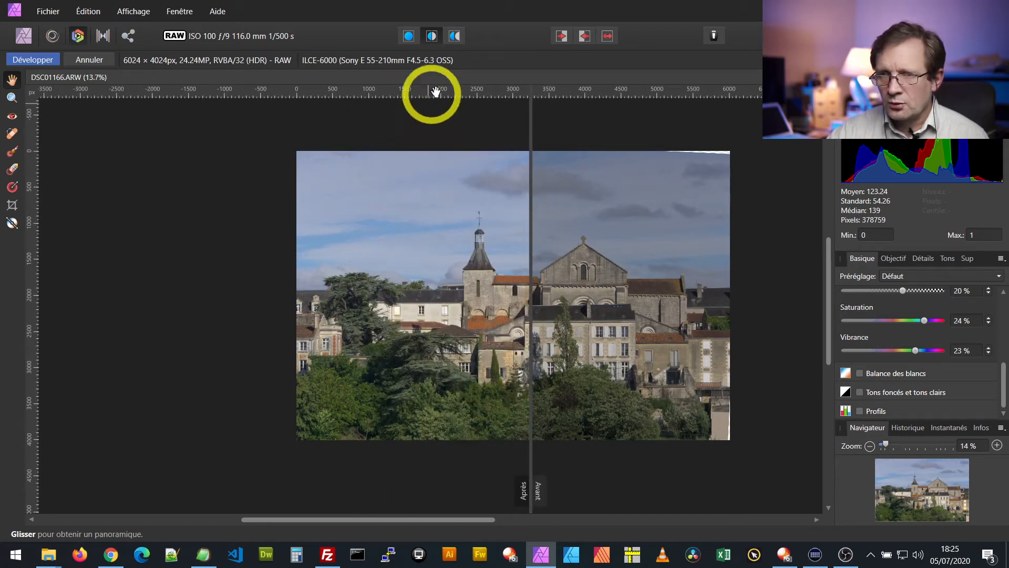
{"action": "left_click", "coordinate": [408, 35]}
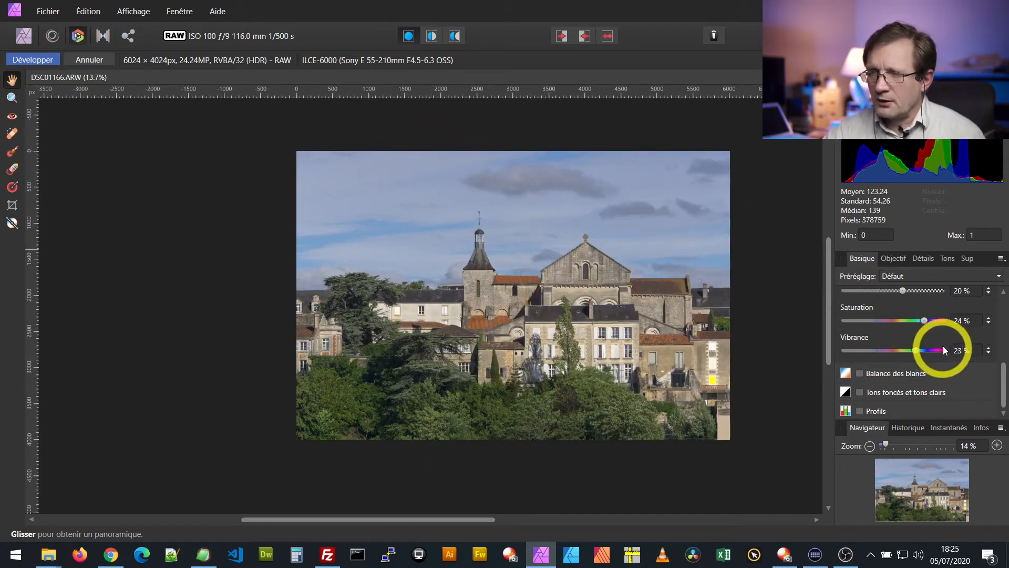
Enable the Curves adjustment and shape a slight S-curve, lowering the shadows at the quarter point and raising the highlights at the three-quarter point
{"action": "left_click_drag", "start_coordinate": [1005, 384], "coordinate": [1004, 370]}
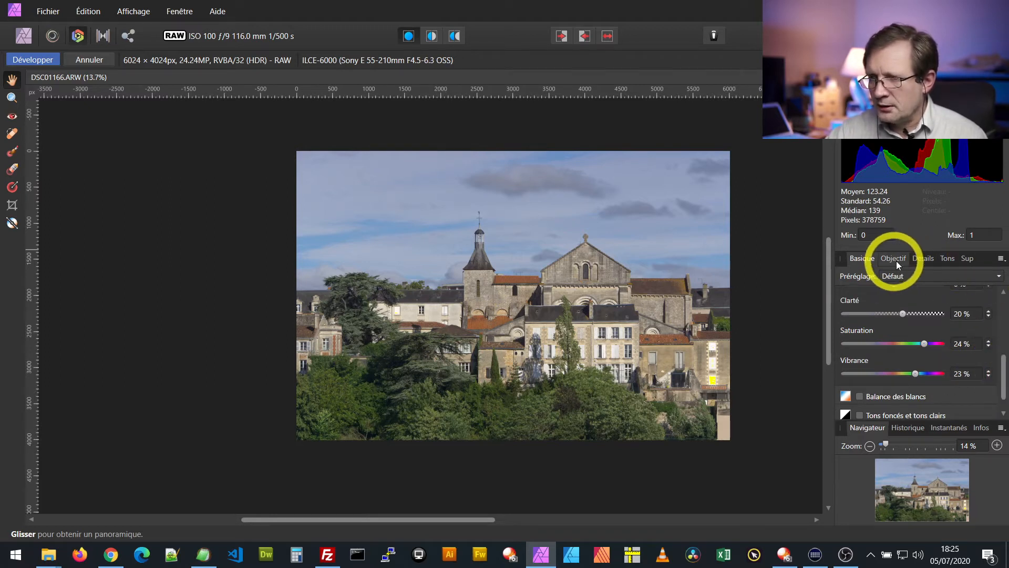
{"action": "left_click", "coordinate": [947, 257]}
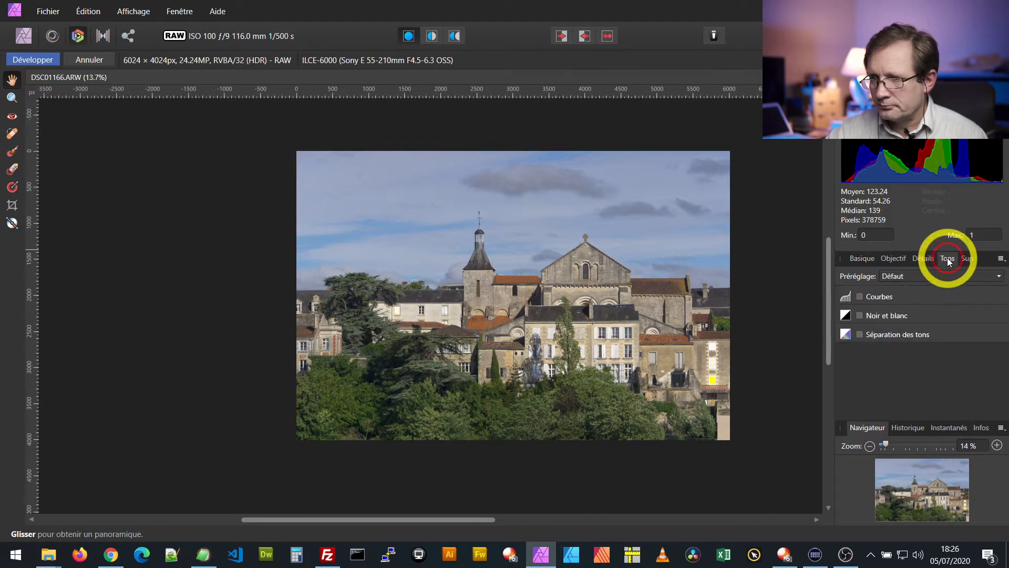
{"action": "left_click", "coordinate": [861, 297]}
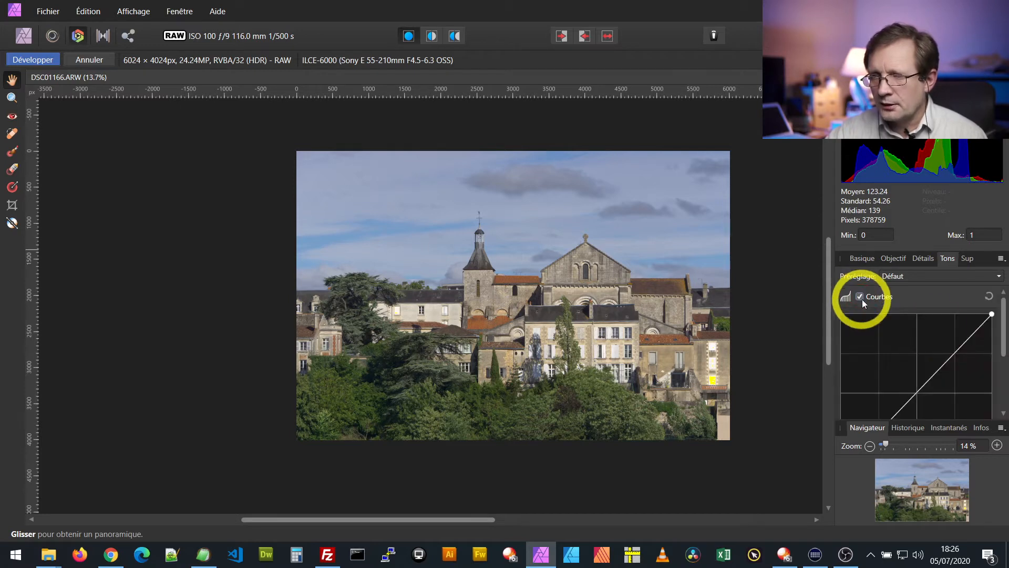
{"action": "left_click_drag", "start_coordinate": [1003, 337], "coordinate": [1006, 363]}
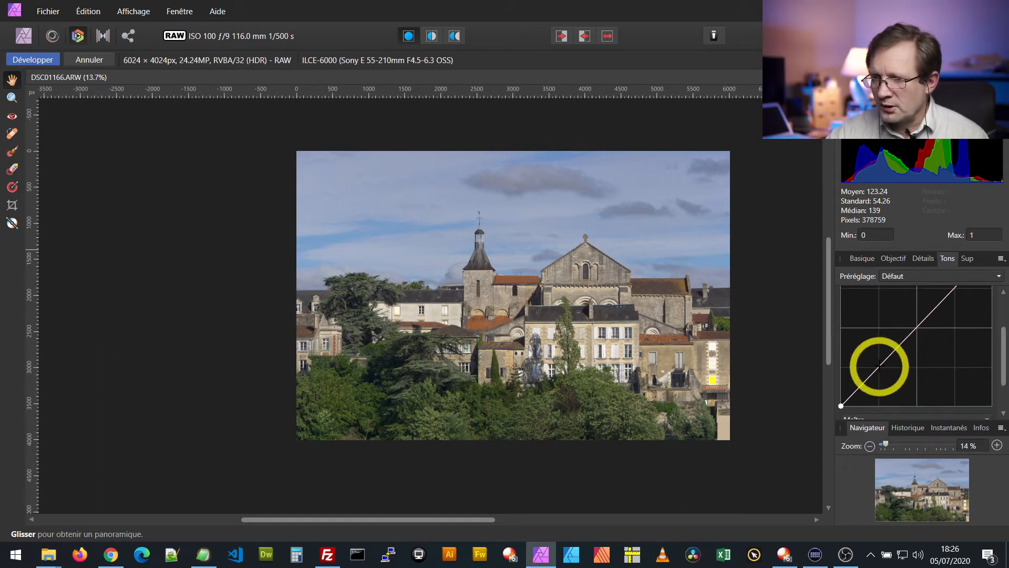
{"action": "mouse_move", "coordinate": [879, 363]}
{"action": "left_mouse_down"}
{"action": "mouse_move", "coordinate": [883, 383]}
{"action": "mouse_move", "coordinate": [872, 376]}
{"action": "mouse_move", "coordinate": [884, 385]}
{"action": "mouse_move", "coordinate": [871, 379]}
{"action": "mouse_move", "coordinate": [881, 384]}
{"action": "left_mouse_up"}
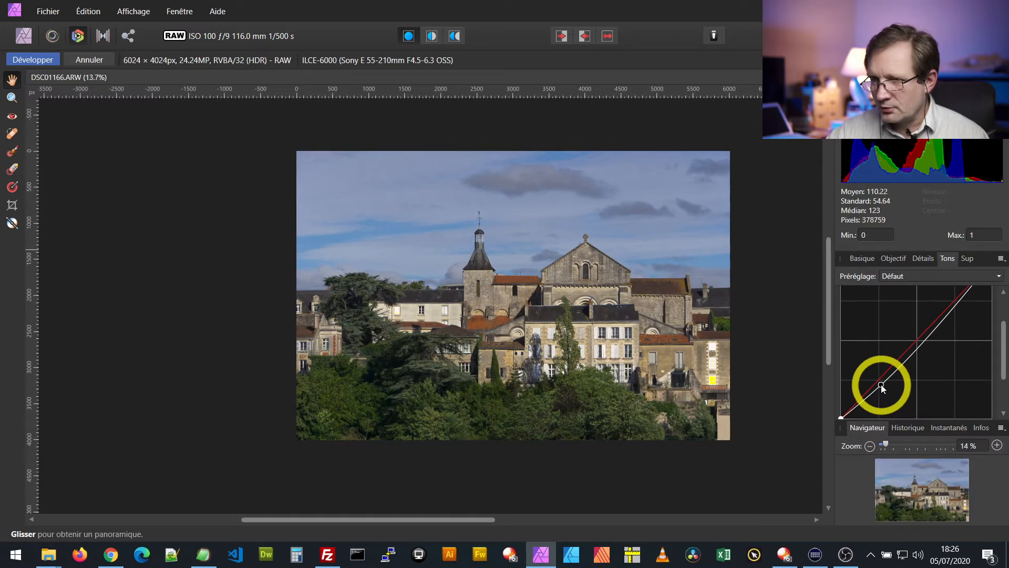
{"action": "left_click_drag", "start_coordinate": [1001, 370], "coordinate": [953, 349]}
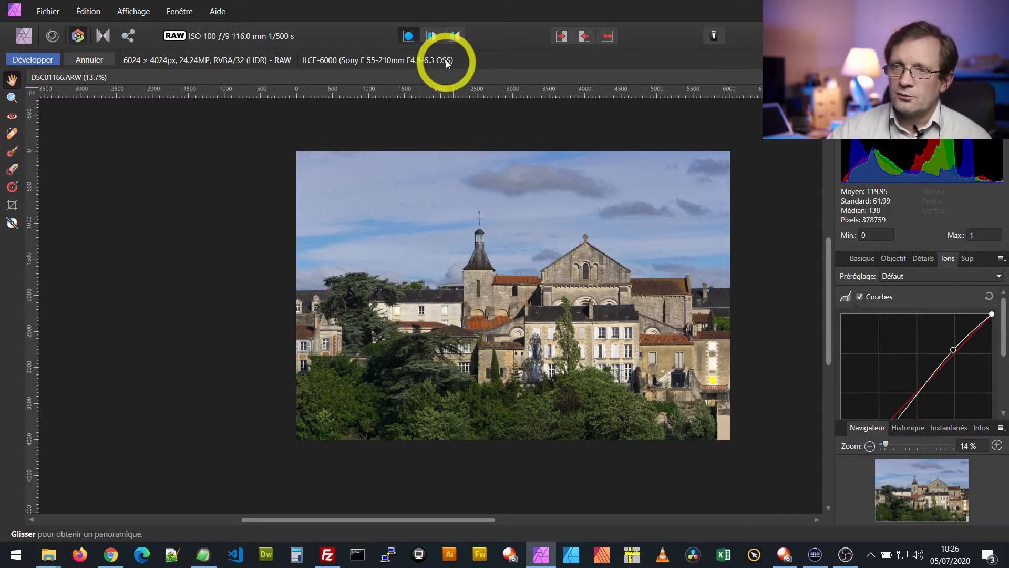
Compare the curve-adjusted photo with the original in split view, with the divider just right of the bell tower, and return to the single view
{"action": "left_click", "coordinate": [431, 36]}
{"action": "left_click_drag", "start_coordinate": [423, 290], "coordinate": [485, 298]}
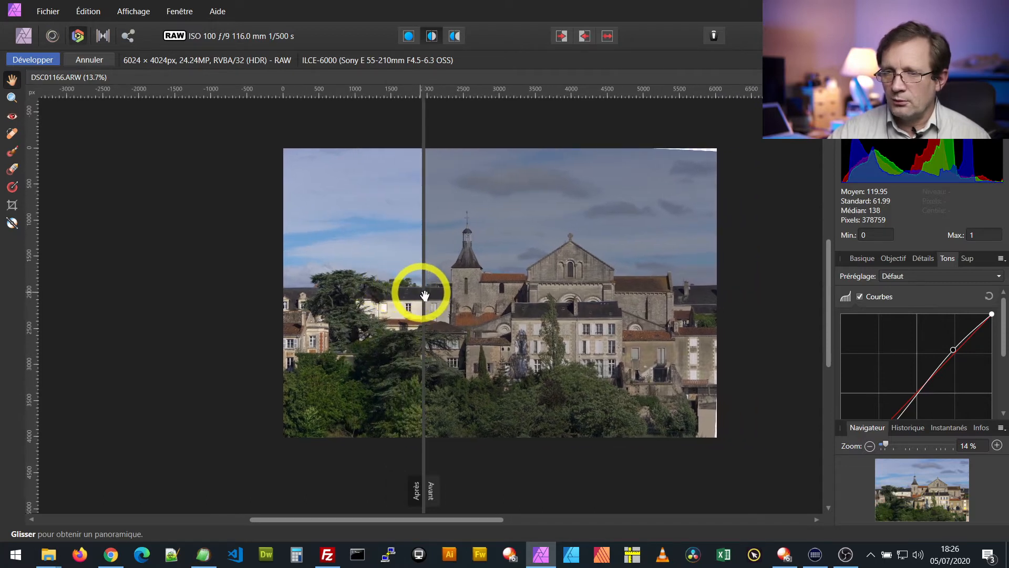
{"action": "left_click_drag", "start_coordinate": [422, 293], "coordinate": [516, 238]}
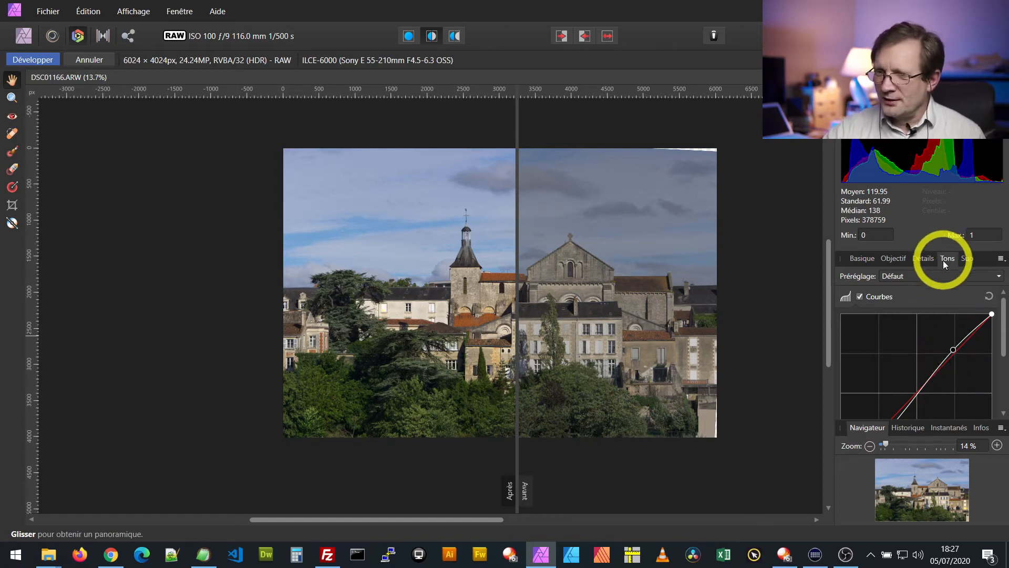
{"action": "scroll", "coordinate": [932, 352], "scroll_direction": "down", "scroll_amount": 2}
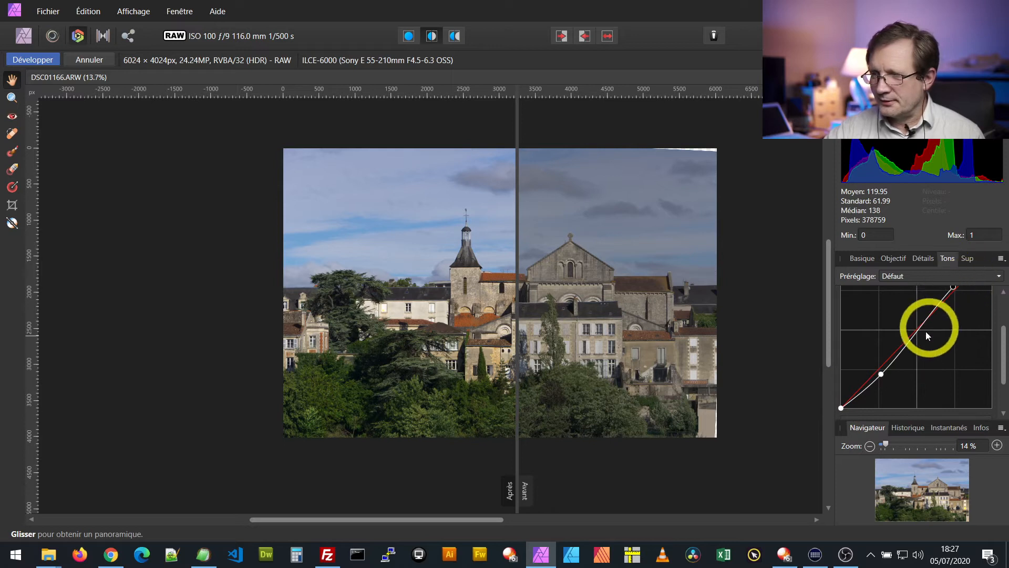
{"action": "scroll", "coordinate": [963, 365], "scroll_direction": "up", "scroll_amount": 2}
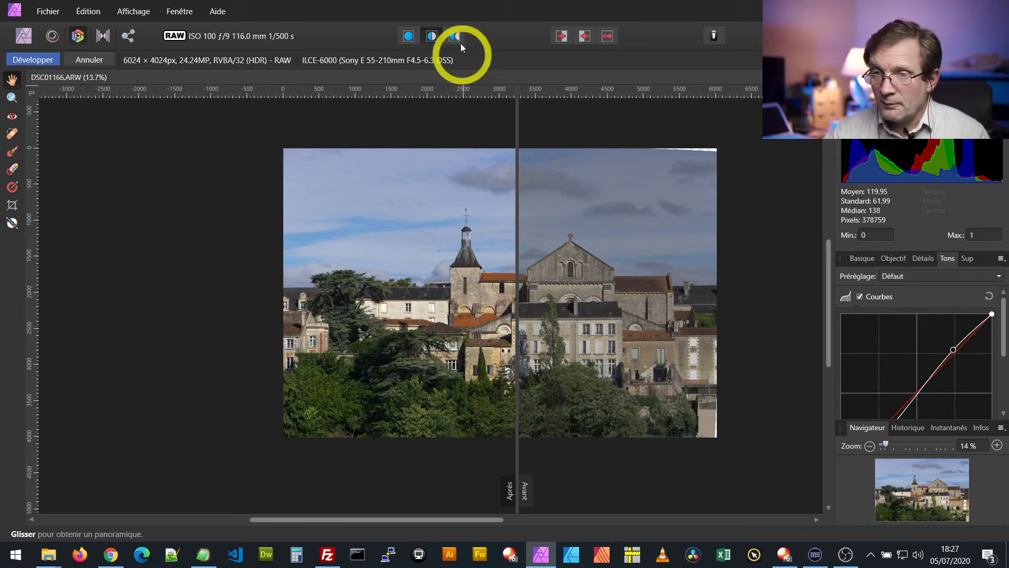
{"action": "left_click", "coordinate": [409, 36]}
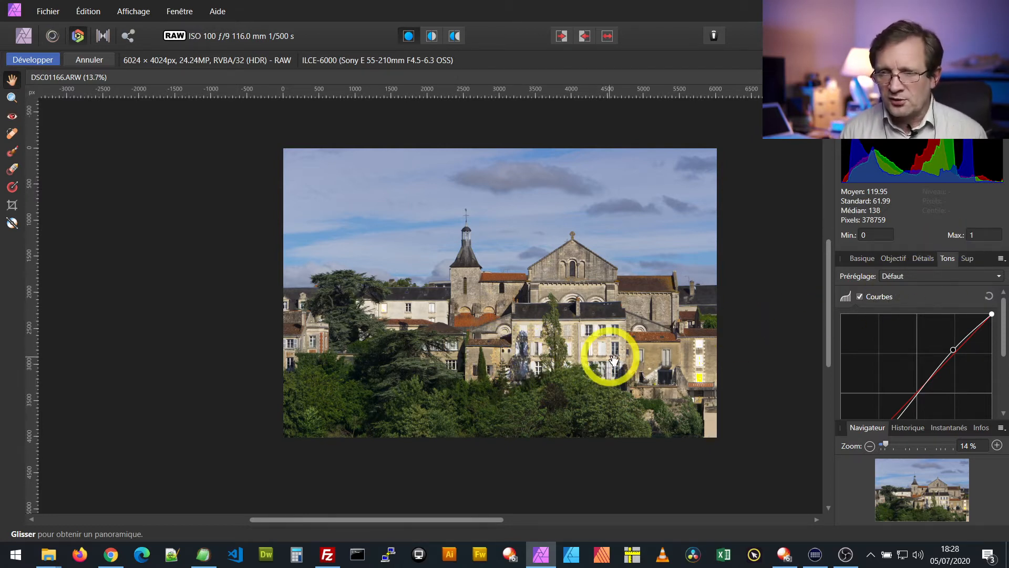
Develop the RAW photo and save the document as DSC01166-jpx-02.afphoto in the 27-07-2017 folder
{"action": "left_click", "coordinate": [35, 59]}
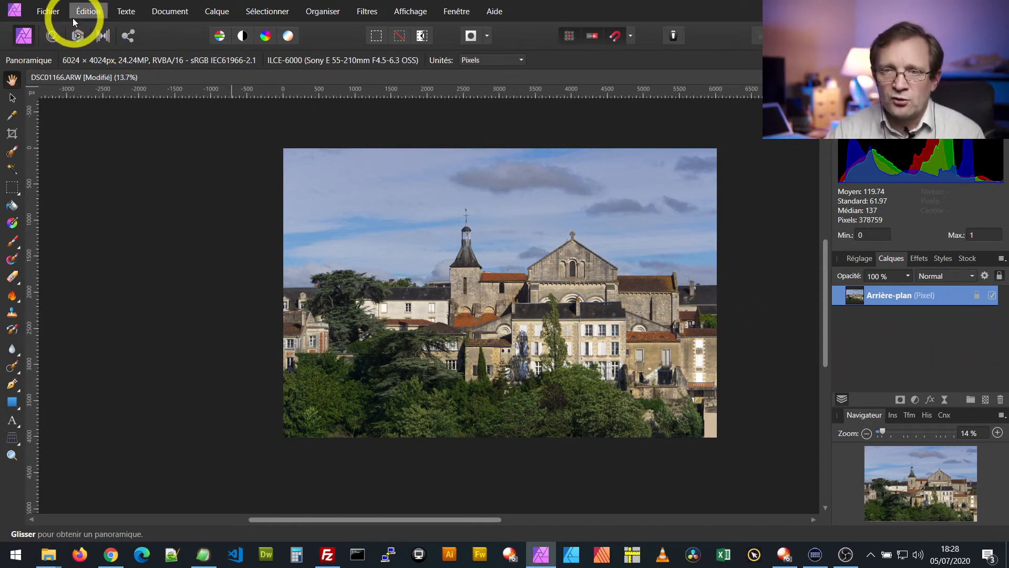
{"action": "left_click", "coordinate": [48, 13]}
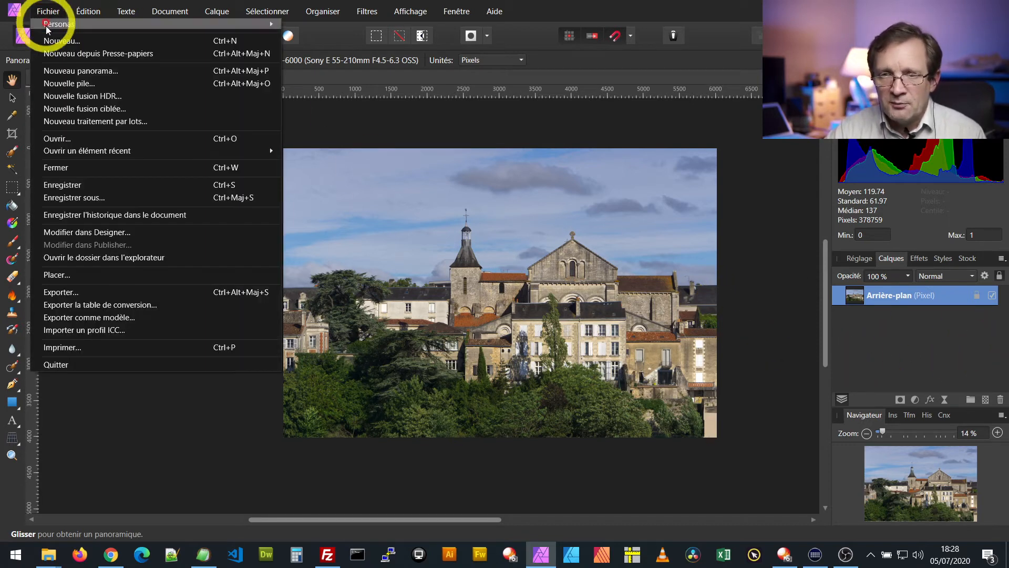
{"action": "left_click", "coordinate": [66, 200]}
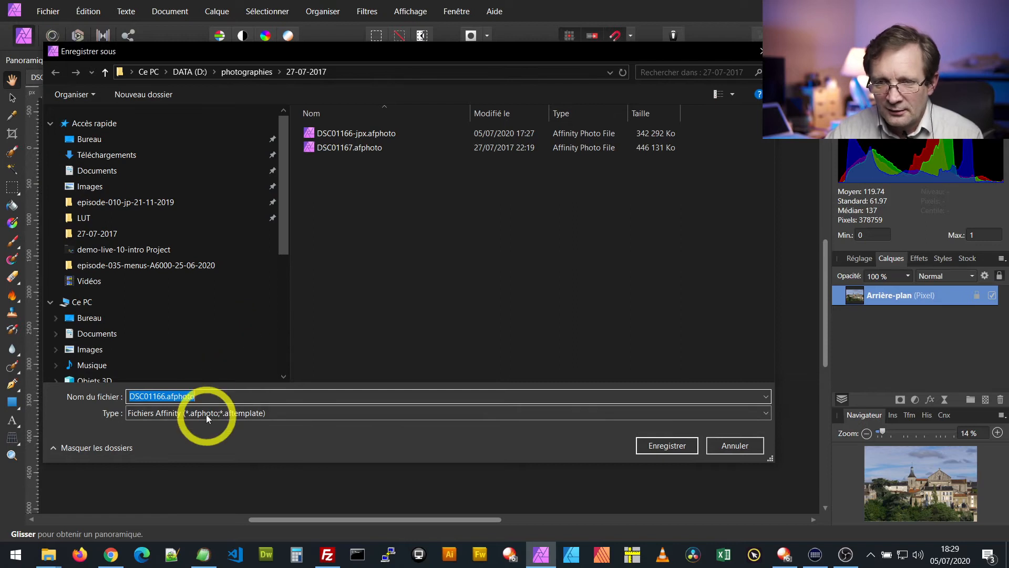
{"action": "left_click", "coordinate": [336, 133]}
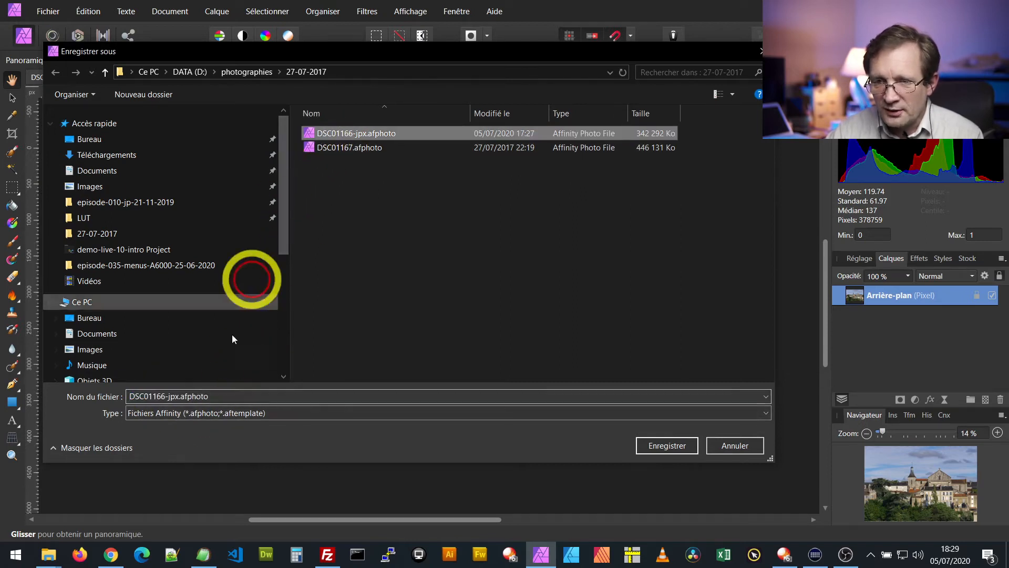
{"action": "left_click", "coordinate": [178, 396]}
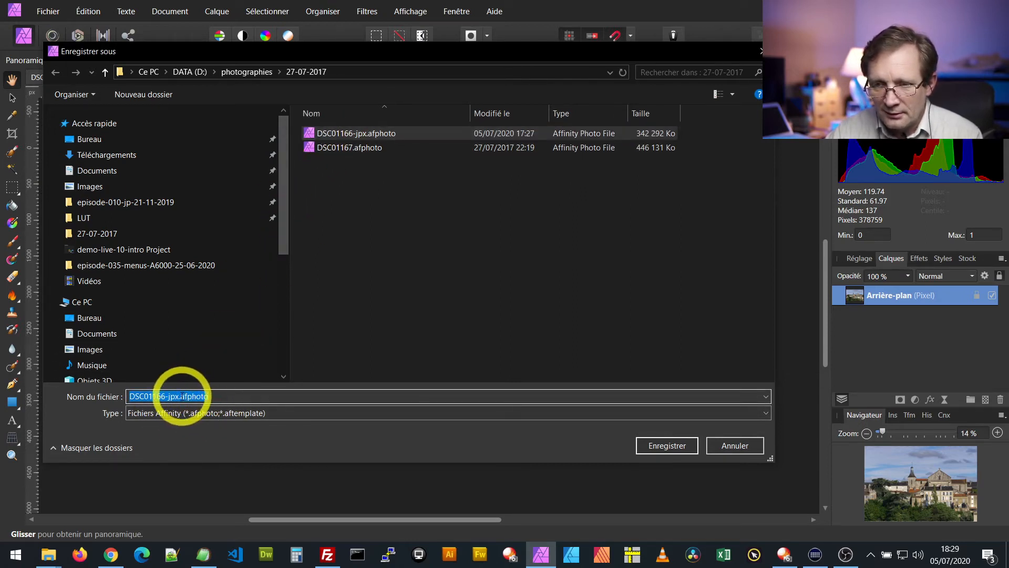
{"action": "left_click", "coordinate": [178, 395]}
{"action": "type", "text": "-02"}
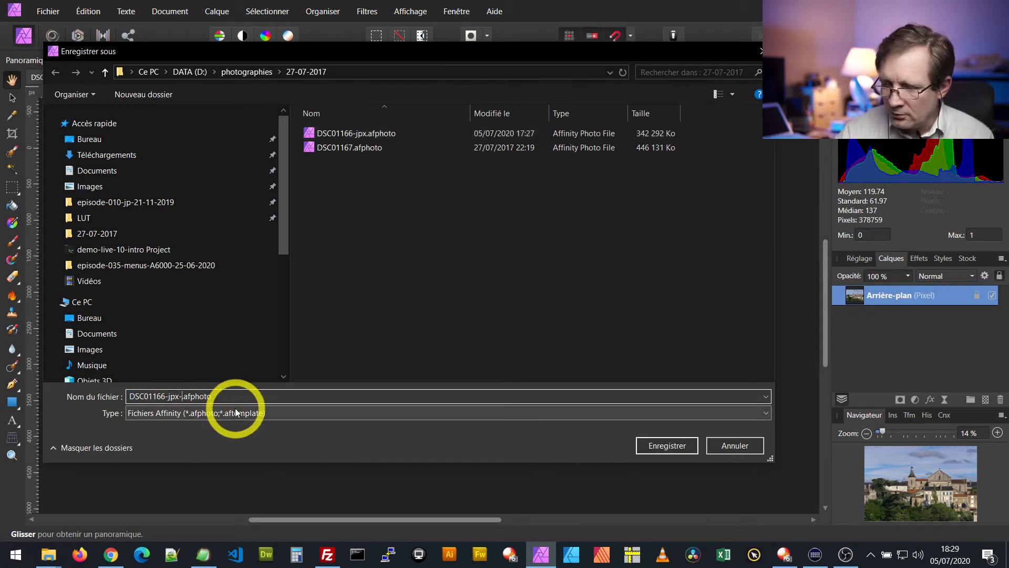
{"action": "left_click", "coordinate": [661, 447]}
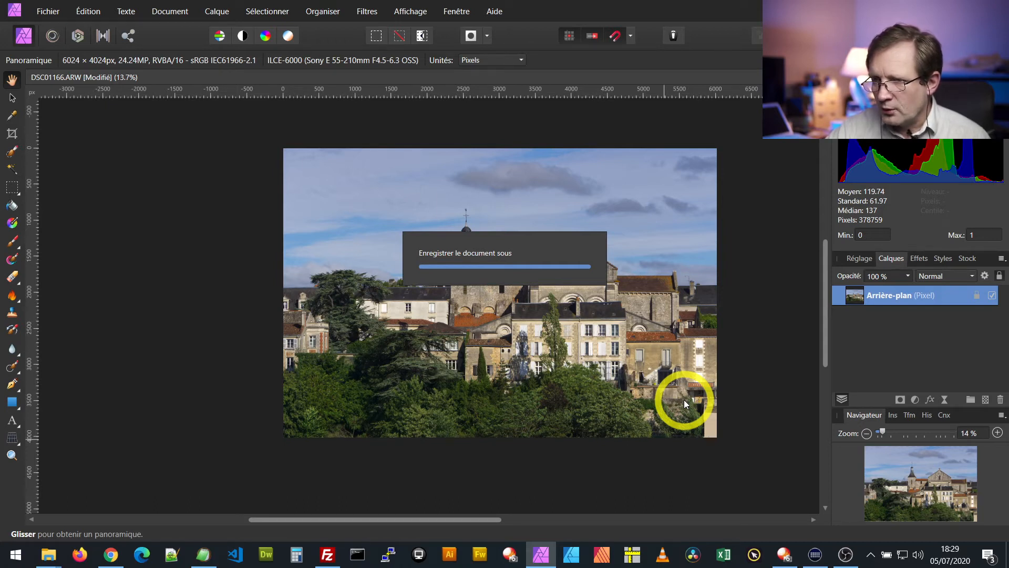
{"action": "left_click", "coordinate": [944, 401]}
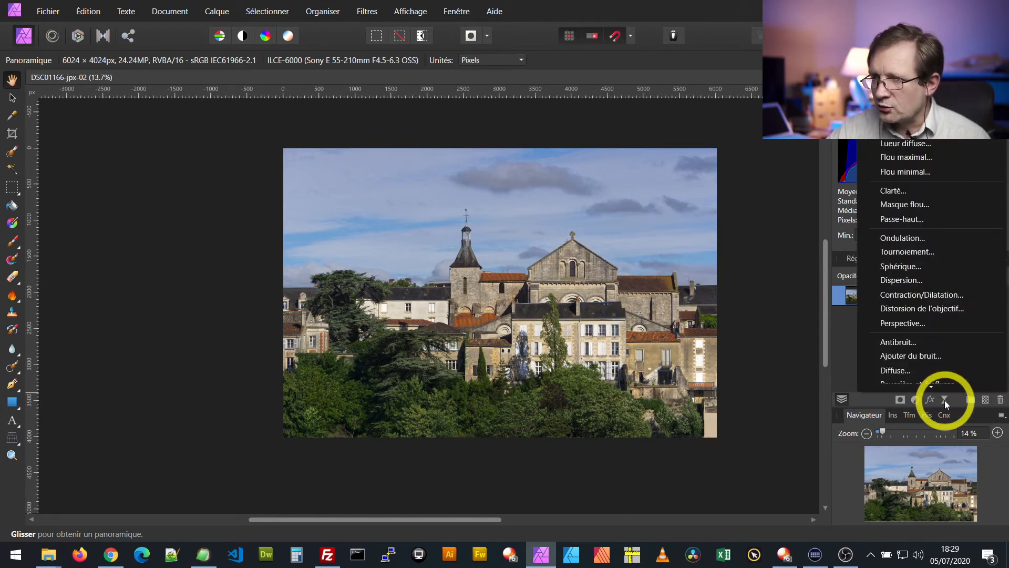
{"action": "left_click", "coordinate": [908, 184]}
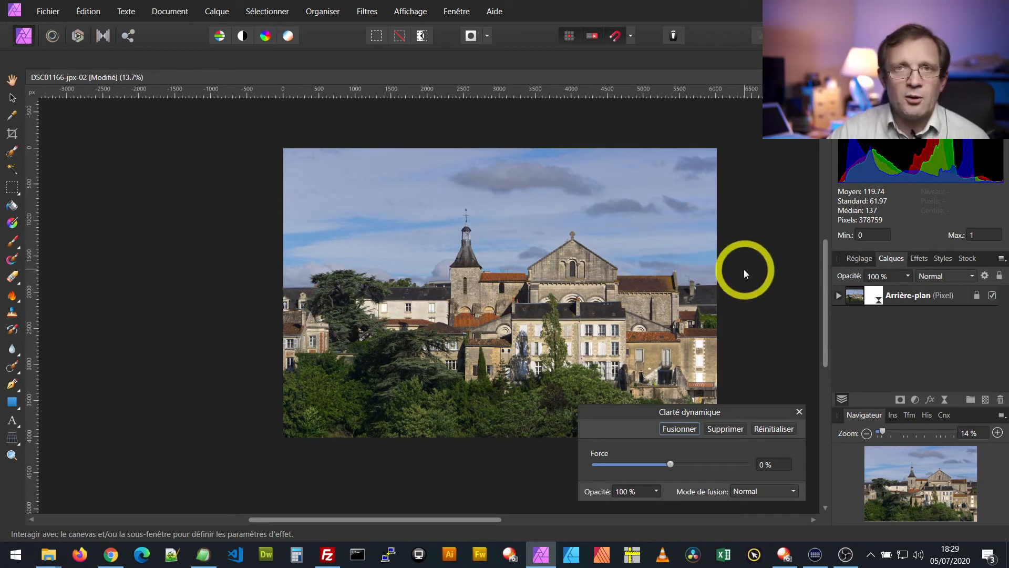
{"action": "left_click", "coordinate": [670, 464]}
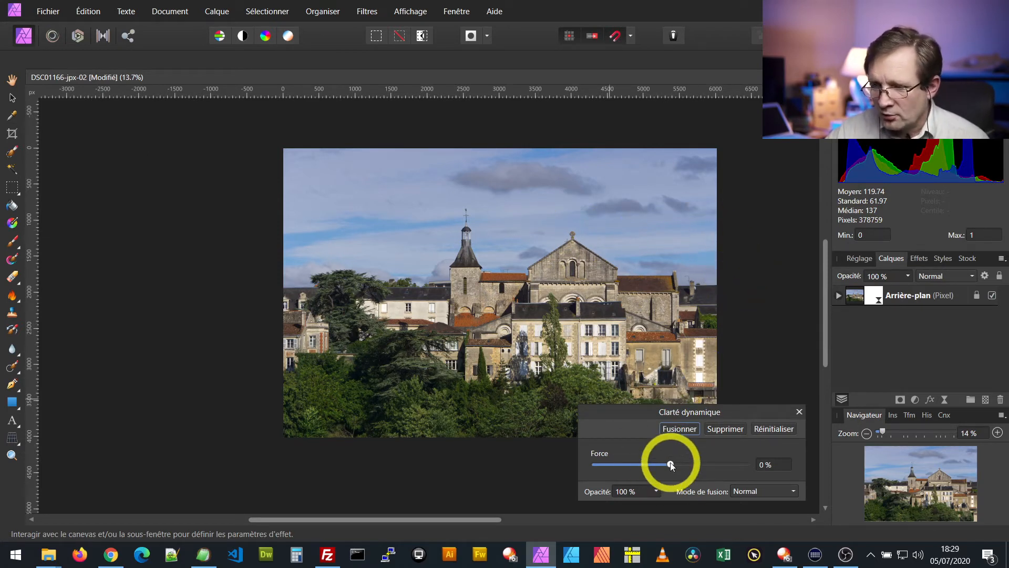
{"action": "left_click_drag", "start_coordinate": [671, 464], "coordinate": [699, 464]}
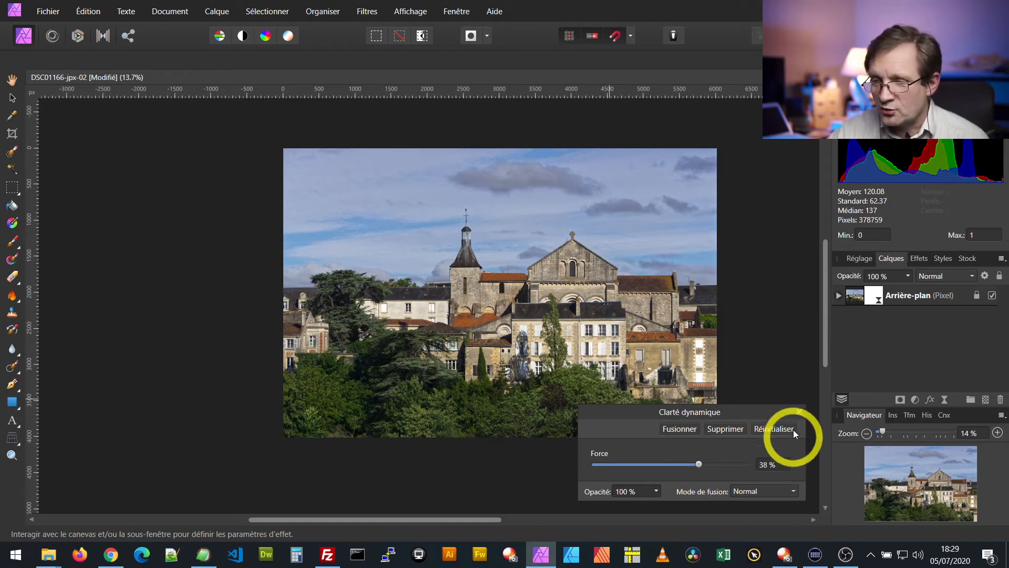
{"action": "left_click", "coordinate": [727, 429]}
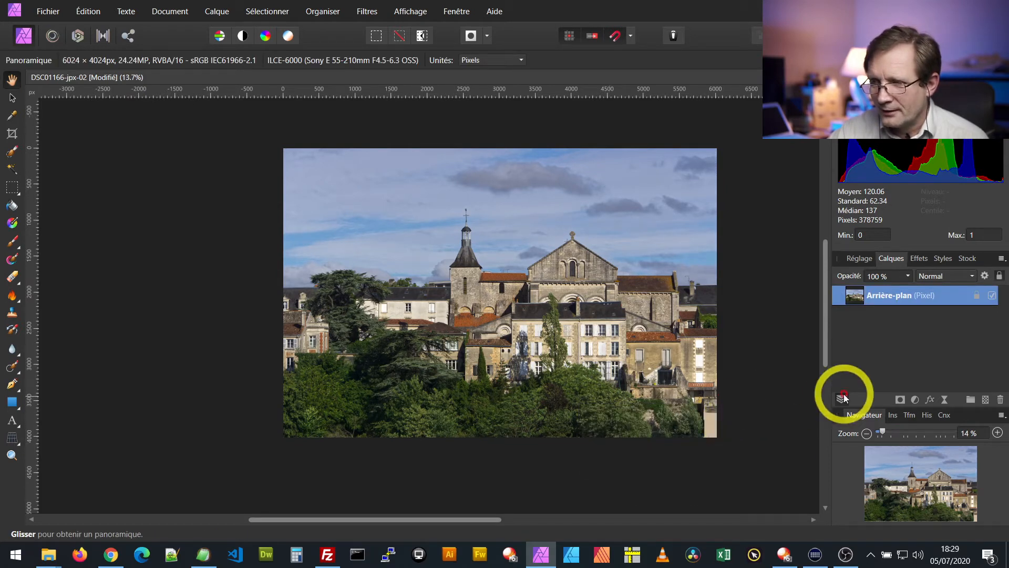
Duplicate the background layer and add a live Clarity filter with 75 % strength to the copy
{"action": "right_click", "coordinate": [889, 296]}
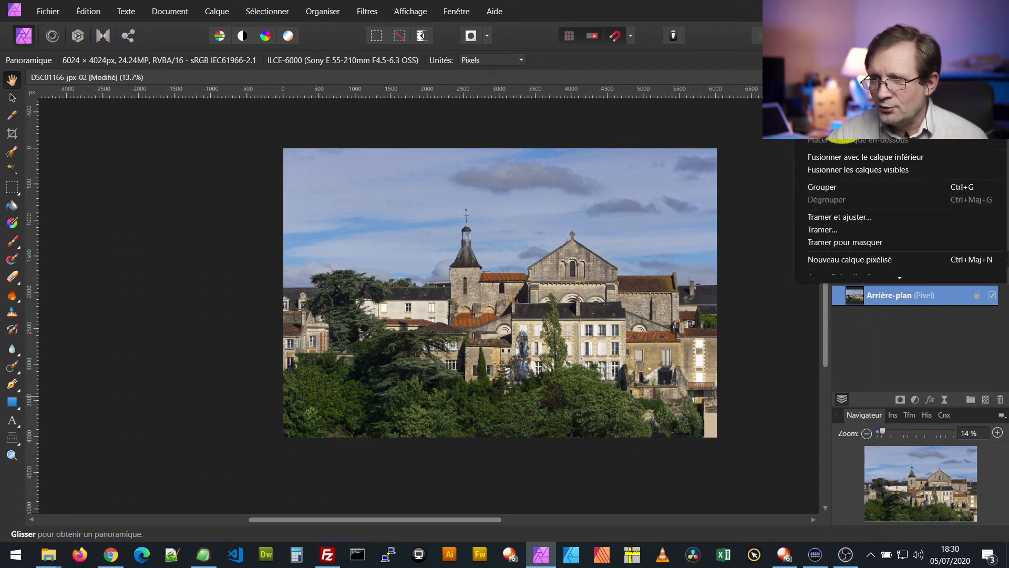
{"action": "left_click", "coordinate": [845, 121]}
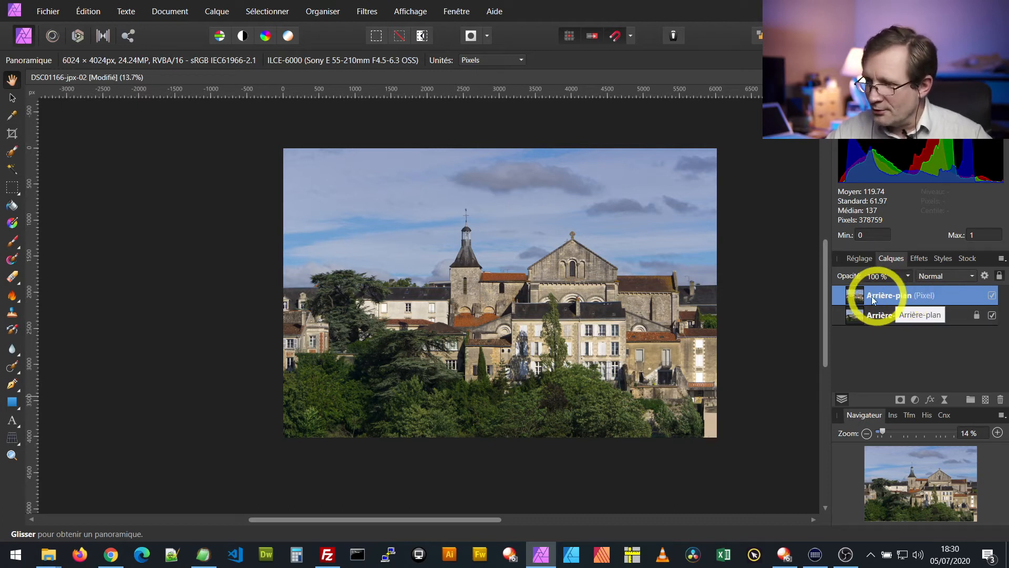
{"action": "left_click", "coordinate": [944, 400]}
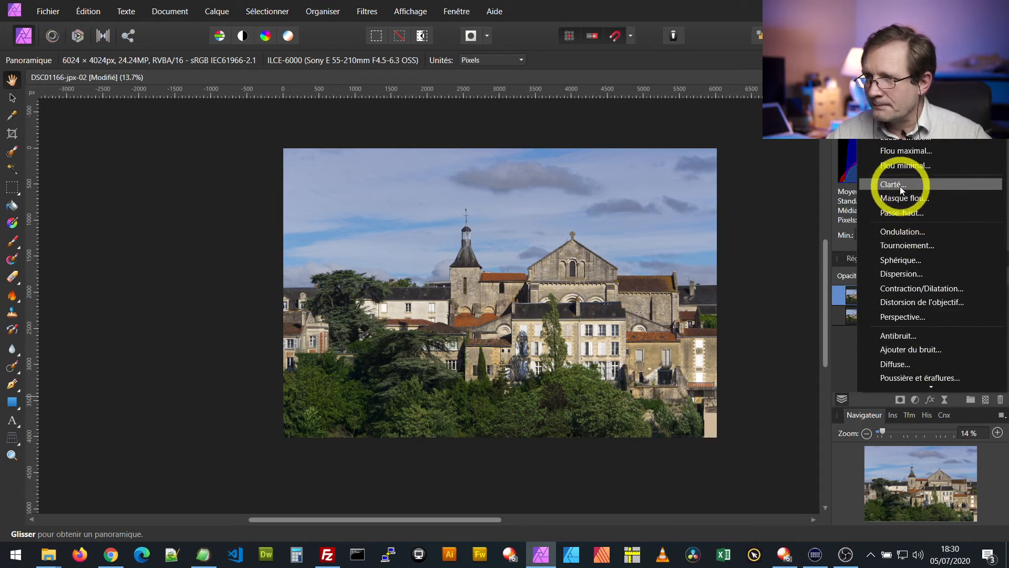
{"action": "left_click", "coordinate": [900, 185]}
{"action": "left_click_drag", "start_coordinate": [671, 466], "coordinate": [713, 470]}
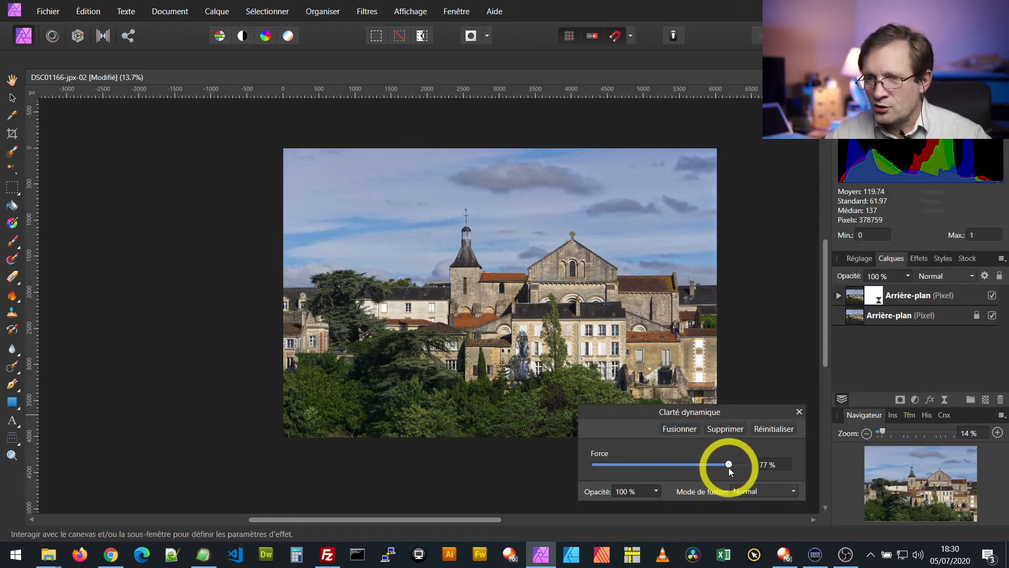
{"action": "left_click", "coordinate": [799, 412]}
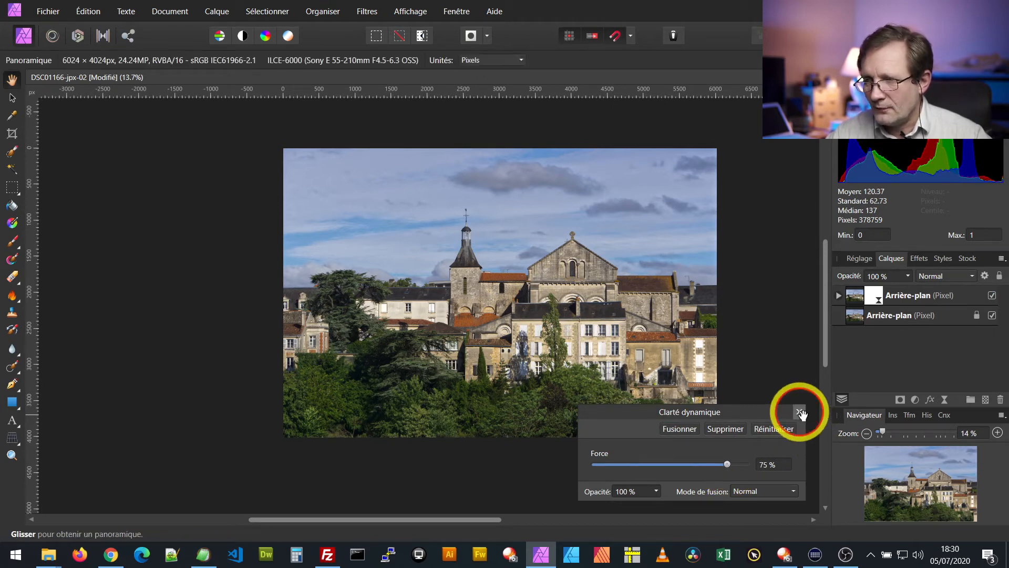
Paint black on the Clarity filter's mask over the buildings, using the Paint Brush at 934 px and 243 px wide
{"action": "left_click", "coordinate": [838, 296]}
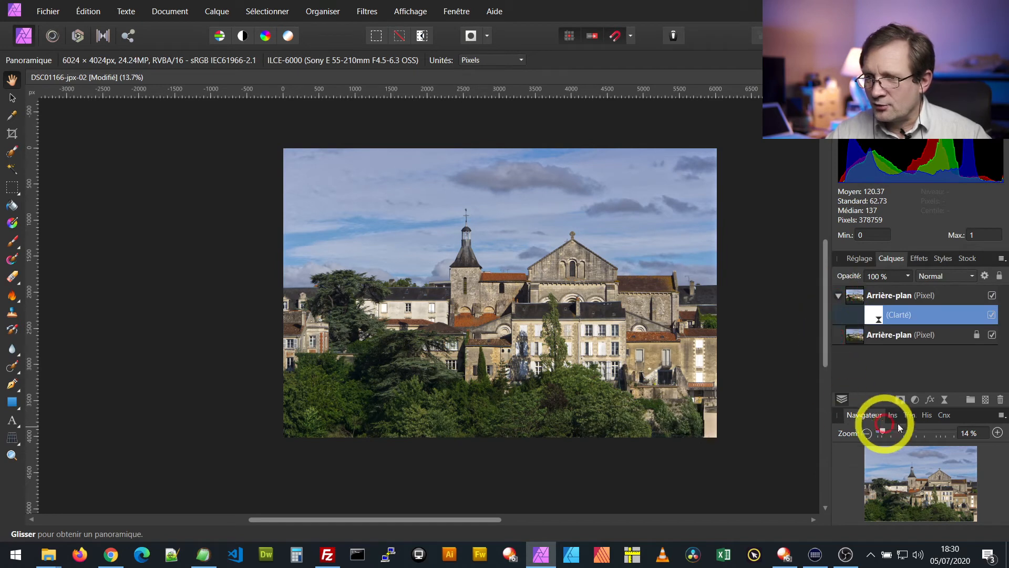
{"action": "left_click", "coordinate": [13, 244]}
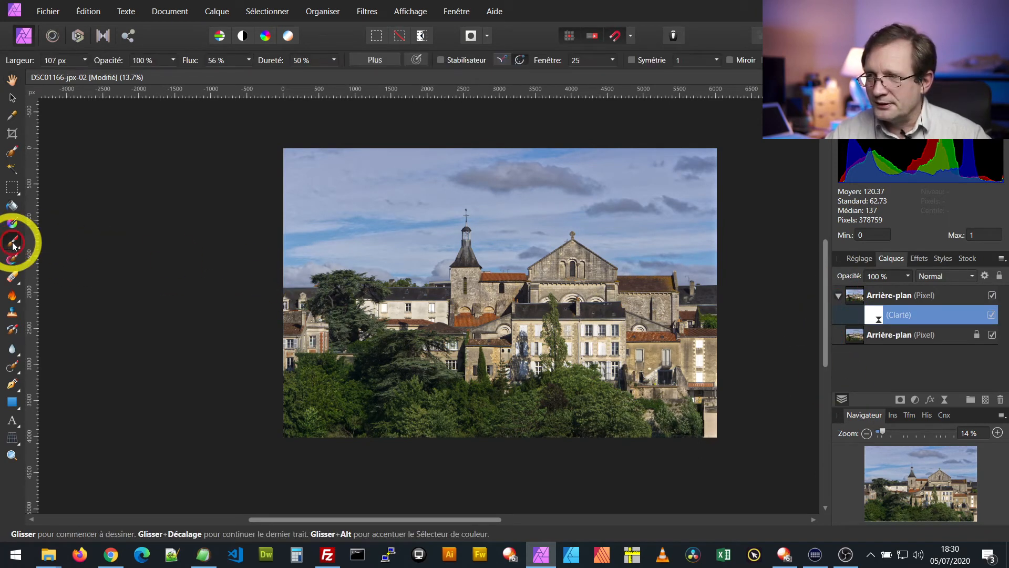
{"action": "left_click", "coordinate": [946, 78]}
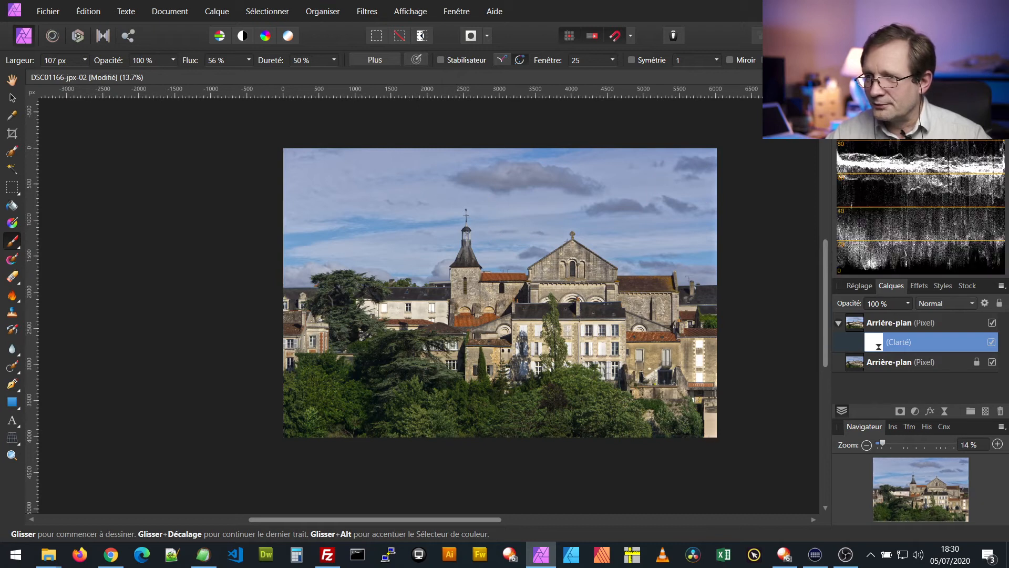
{"action": "left_click", "coordinate": [900, 77]}
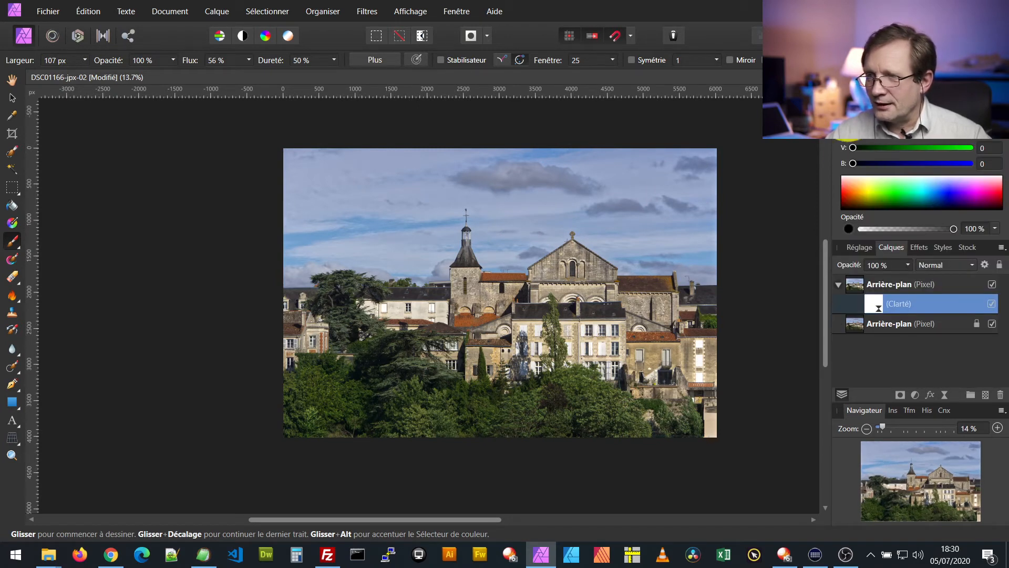
{"action": "left_click", "coordinate": [871, 305]}
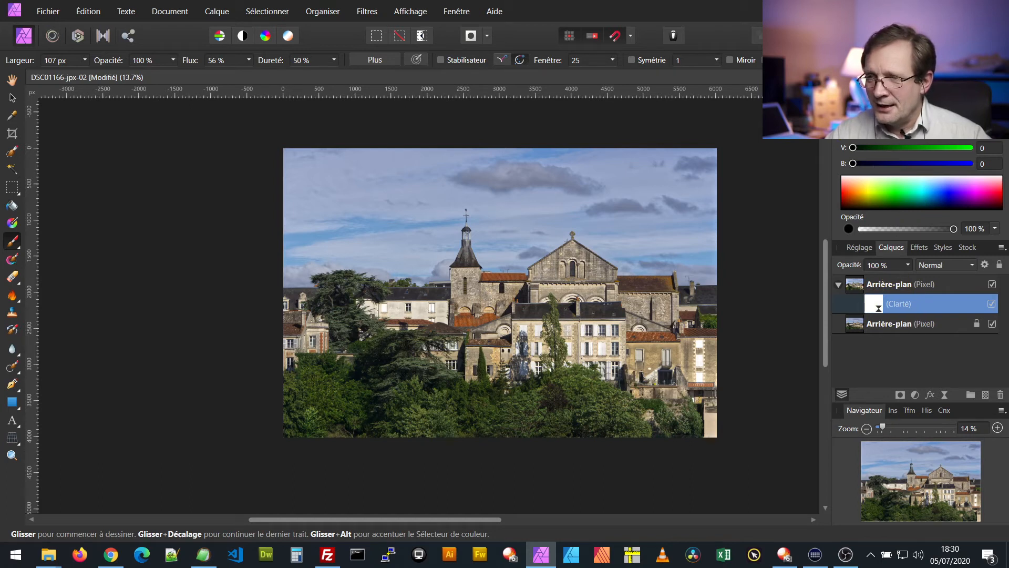
{"action": "mouse_move", "coordinate": [637, 205]}
{"action": "left_mouse_down"}
{"action": "mouse_move", "coordinate": [610, 220]}
{"action": "mouse_move", "coordinate": [541, 211]}
{"action": "mouse_move", "coordinate": [548, 269]}
{"action": "mouse_move", "coordinate": [564, 269]}
{"action": "mouse_move", "coordinate": [578, 346]}
{"action": "mouse_move", "coordinate": [588, 402]}
{"action": "mouse_move", "coordinate": [576, 411]}
{"action": "mouse_move", "coordinate": [656, 404]}
{"action": "mouse_move", "coordinate": [620, 332]}
{"action": "mouse_move", "coordinate": [569, 295]}
{"action": "mouse_move", "coordinate": [510, 202]}
{"action": "mouse_move", "coordinate": [579, 210]}
{"action": "mouse_move", "coordinate": [580, 340]}
{"action": "mouse_move", "coordinate": [581, 269]}
{"action": "mouse_move", "coordinate": [209, 224]}
{"action": "mouse_move", "coordinate": [160, 120]}
{"action": "mouse_move", "coordinate": [399, 260]}
{"action": "mouse_move", "coordinate": [323, 253]}
{"action": "mouse_move", "coordinate": [313, 296]}
{"action": "mouse_move", "coordinate": [351, 308]}
{"action": "mouse_move", "coordinate": [448, 288]}
{"action": "mouse_move", "coordinate": [542, 332]}
{"action": "mouse_move", "coordinate": [543, 369]}
{"action": "mouse_move", "coordinate": [342, 385]}
{"action": "mouse_move", "coordinate": [369, 354]}
{"action": "mouse_move", "coordinate": [661, 365]}
{"action": "mouse_move", "coordinate": [706, 377]}
{"action": "mouse_move", "coordinate": [362, 319]}
{"action": "mouse_move", "coordinate": [179, 228]}
{"action": "left_mouse_up"}
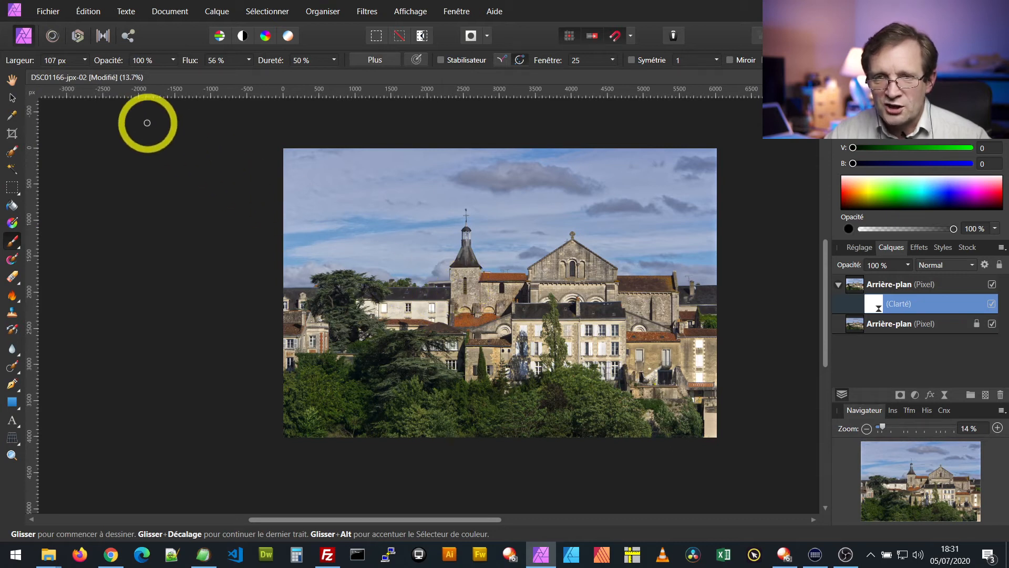
{"action": "left_click", "coordinate": [82, 64]}
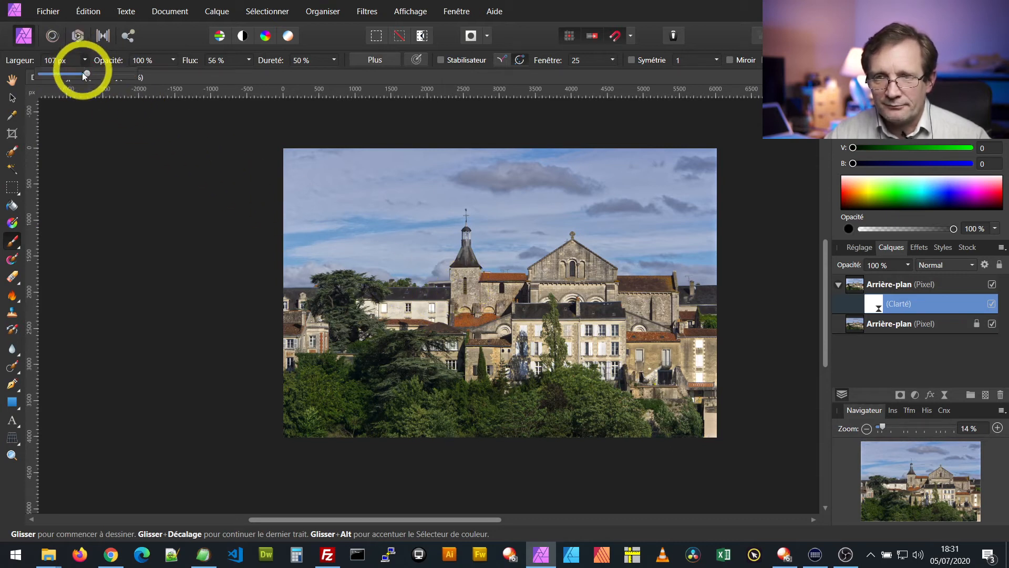
{"action": "left_click_drag", "start_coordinate": [112, 75], "coordinate": [121, 74]}
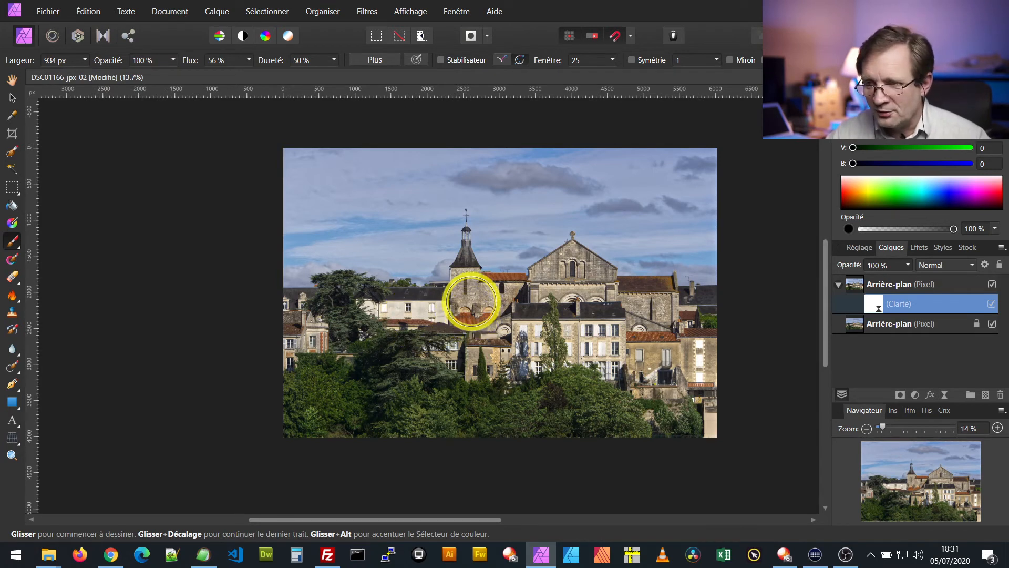
{"action": "mouse_move", "coordinate": [470, 304]}
{"action": "left_mouse_down"}
{"action": "mouse_move", "coordinate": [706, 325]}
{"action": "mouse_move", "coordinate": [681, 374]}
{"action": "mouse_move", "coordinate": [701, 378]}
{"action": "mouse_move", "coordinate": [719, 432]}
{"action": "mouse_move", "coordinate": [701, 382]}
{"action": "mouse_move", "coordinate": [648, 375]}
{"action": "mouse_move", "coordinate": [650, 345]}
{"action": "mouse_move", "coordinate": [711, 349]}
{"action": "mouse_move", "coordinate": [708, 310]}
{"action": "mouse_move", "coordinate": [638, 302]}
{"action": "mouse_move", "coordinate": [614, 311]}
{"action": "mouse_move", "coordinate": [716, 311]}
{"action": "mouse_move", "coordinate": [639, 308]}
{"action": "mouse_move", "coordinate": [582, 267]}
{"action": "mouse_move", "coordinate": [522, 295]}
{"action": "mouse_move", "coordinate": [395, 306]}
{"action": "mouse_move", "coordinate": [456, 315]}
{"action": "mouse_move", "coordinate": [467, 332]}
{"action": "mouse_move", "coordinate": [451, 348]}
{"action": "mouse_move", "coordinate": [480, 364]}
{"action": "mouse_move", "coordinate": [531, 351]}
{"action": "mouse_move", "coordinate": [514, 314]}
{"action": "mouse_move", "coordinate": [535, 298]}
{"action": "mouse_move", "coordinate": [580, 300]}
{"action": "mouse_move", "coordinate": [590, 334]}
{"action": "mouse_move", "coordinate": [633, 361]}
{"action": "mouse_move", "coordinate": [700, 372]}
{"action": "mouse_move", "coordinate": [667, 313]}
{"action": "mouse_move", "coordinate": [701, 306]}
{"action": "mouse_move", "coordinate": [641, 329]}
{"action": "left_mouse_up"}
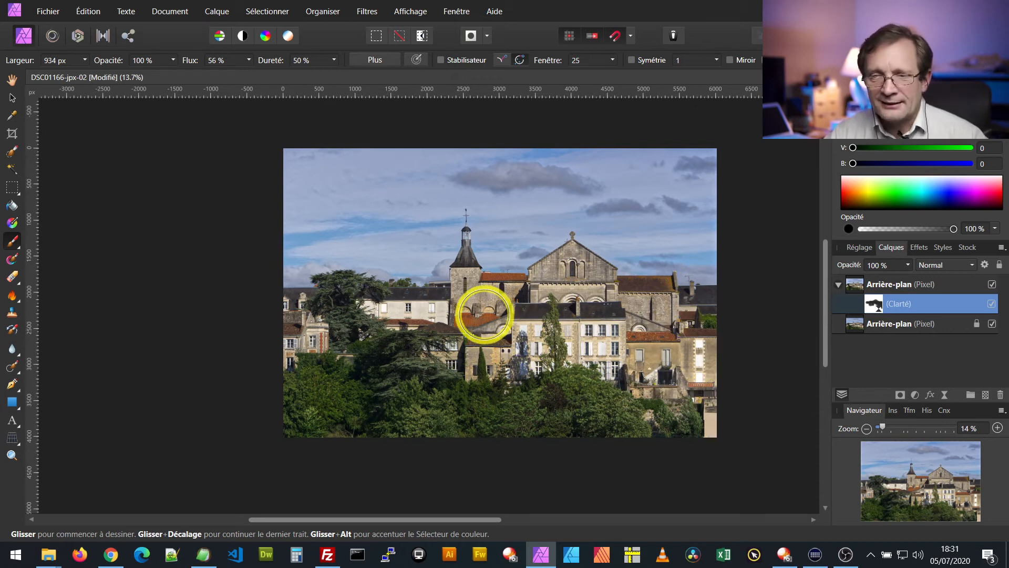
{"action": "mouse_move", "coordinate": [297, 311]}
{"action": "left_mouse_down"}
{"action": "mouse_move", "coordinate": [279, 337]}
{"action": "mouse_move", "coordinate": [280, 361]}
{"action": "mouse_move", "coordinate": [319, 337]}
{"action": "mouse_move", "coordinate": [296, 320]}
{"action": "mouse_move", "coordinate": [308, 306]}
{"action": "mouse_move", "coordinate": [287, 303]}
{"action": "mouse_move", "coordinate": [281, 324]}
{"action": "mouse_move", "coordinate": [299, 327]}
{"action": "mouse_move", "coordinate": [296, 342]}
{"action": "mouse_move", "coordinate": [328, 351]}
{"action": "mouse_move", "coordinate": [296, 342]}
{"action": "mouse_move", "coordinate": [281, 357]}
{"action": "mouse_move", "coordinate": [284, 314]}
{"action": "left_mouse_up"}
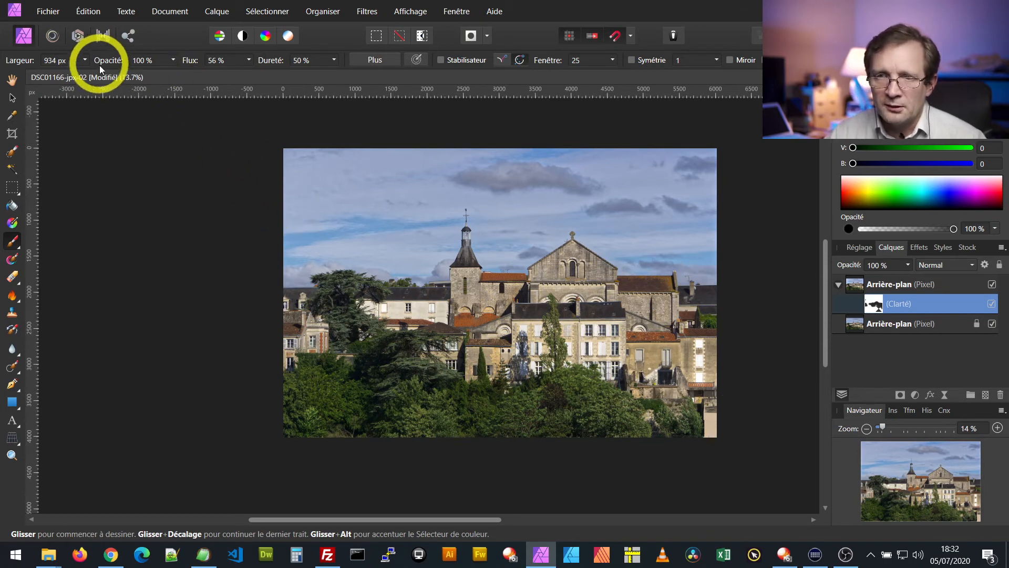
{"action": "left_click", "coordinate": [87, 58]}
{"action": "left_click_drag", "start_coordinate": [87, 74], "coordinate": [65, 74]}
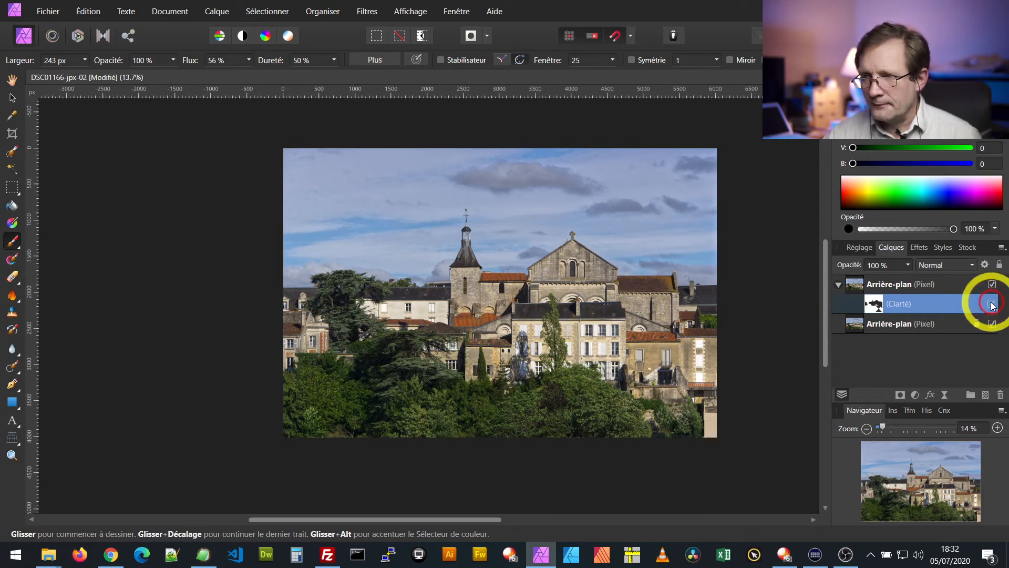
Add a White Balance adjustment with balance at 9 % and tint at -6 %, nested inside the duplicated background layer
{"action": "left_click", "coordinate": [944, 395]}
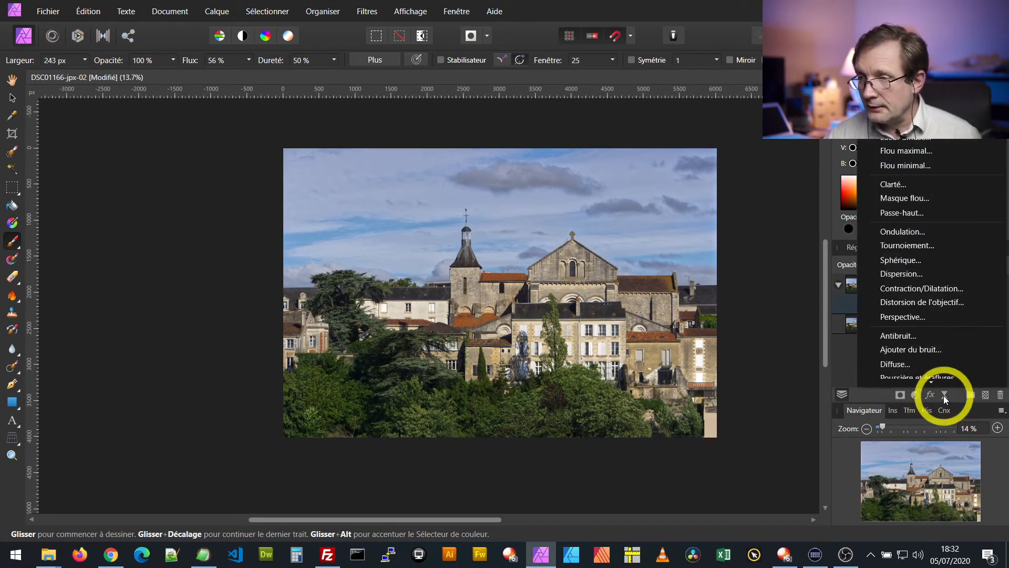
{"action": "left_click", "coordinate": [905, 397]}
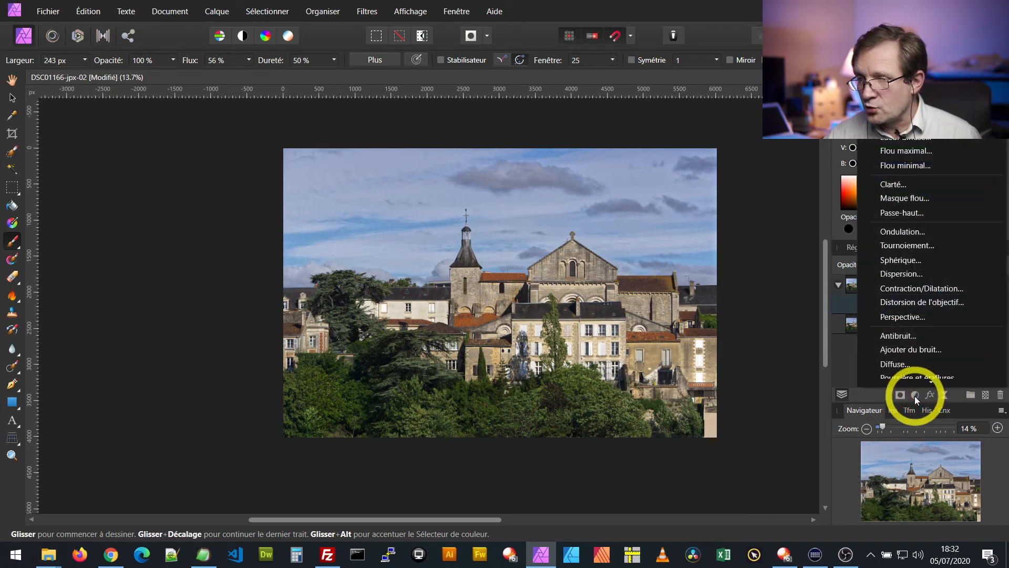
{"action": "left_click", "coordinate": [917, 396]}
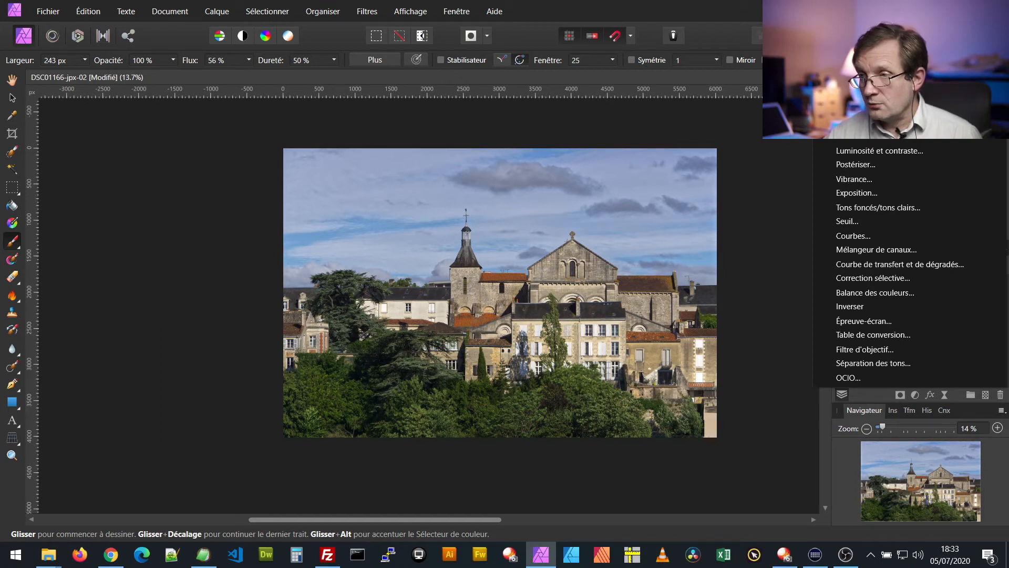
{"action": "left_click", "coordinate": [863, 94]}
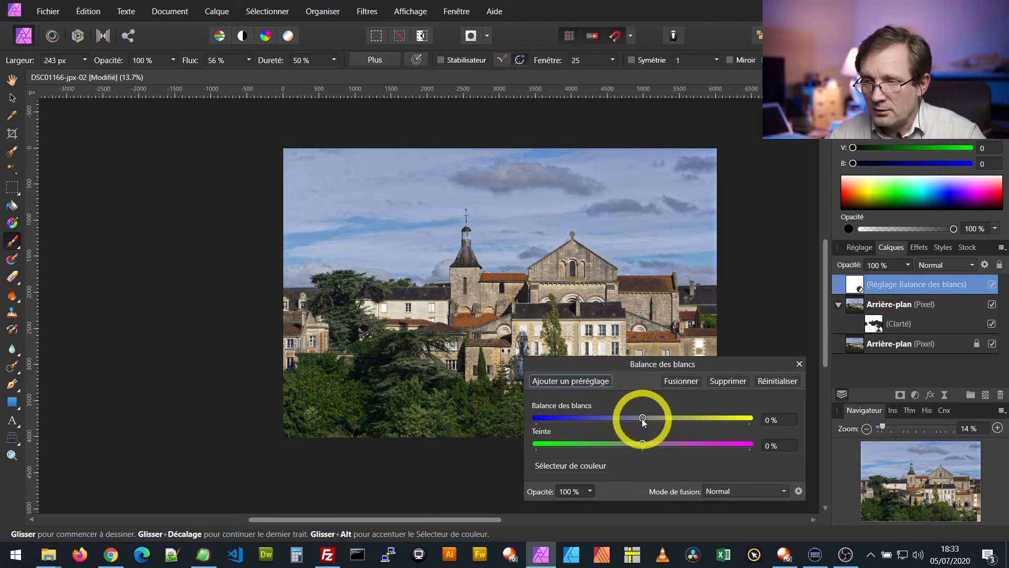
{"action": "left_click_drag", "start_coordinate": [642, 417], "coordinate": [644, 445]}
{"action": "mouse_move", "coordinate": [632, 448]}
{"action": "left_mouse_down"}
{"action": "mouse_move", "coordinate": [644, 448]}
{"action": "mouse_move", "coordinate": [636, 449]}
{"action": "left_mouse_up"}
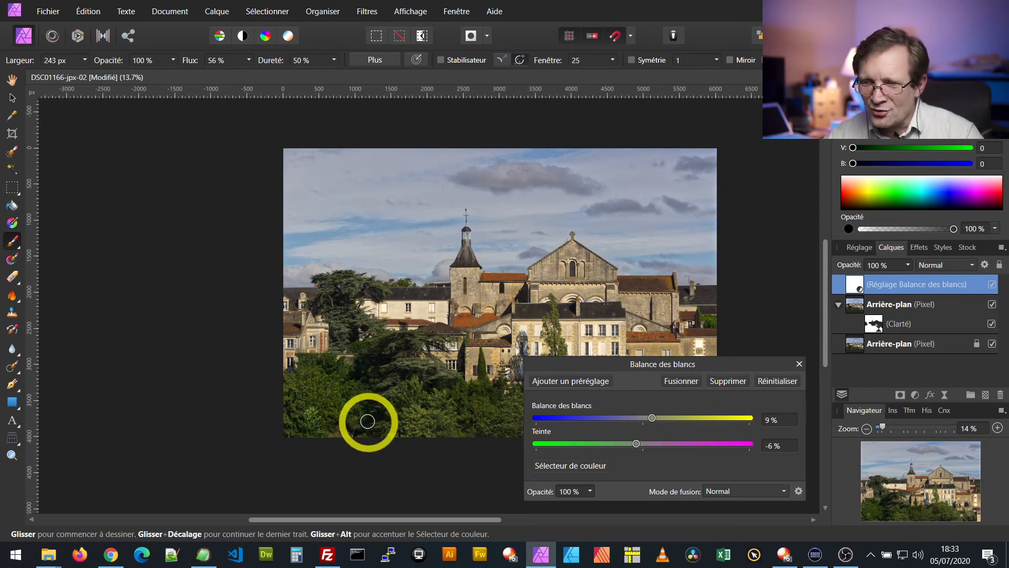
{"action": "left_click", "coordinate": [799, 364]}
{"action": "mouse_move", "coordinate": [860, 288]}
{"action": "left_mouse_down"}
{"action": "mouse_move", "coordinate": [865, 322]}
{"action": "mouse_move", "coordinate": [871, 288]}
{"action": "left_mouse_up"}
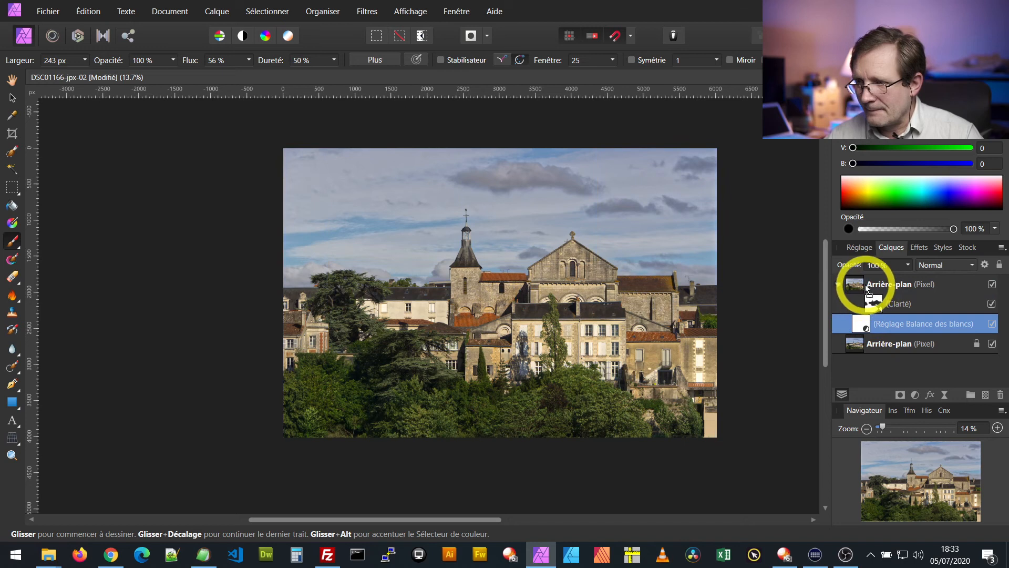
{"action": "left_click_drag", "start_coordinate": [865, 288], "coordinate": [864, 287]}
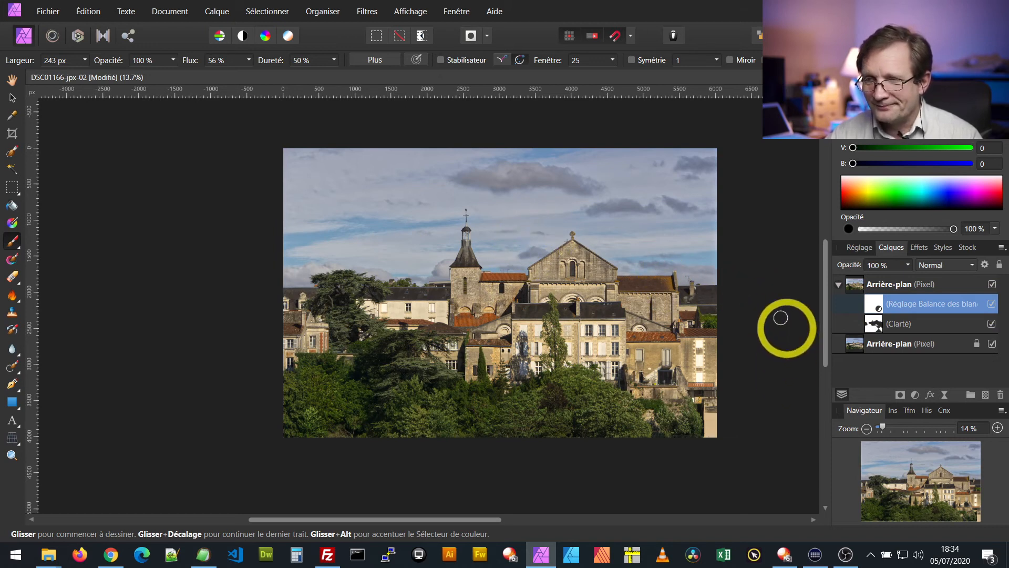
Paint black on the White Balance adjustment's mask over the sky, using the Paint Brush at 1413 px and 298 px wide
{"action": "left_click", "coordinate": [84, 59]}
{"action": "left_click_drag", "start_coordinate": [88, 77], "coordinate": [112, 72]}
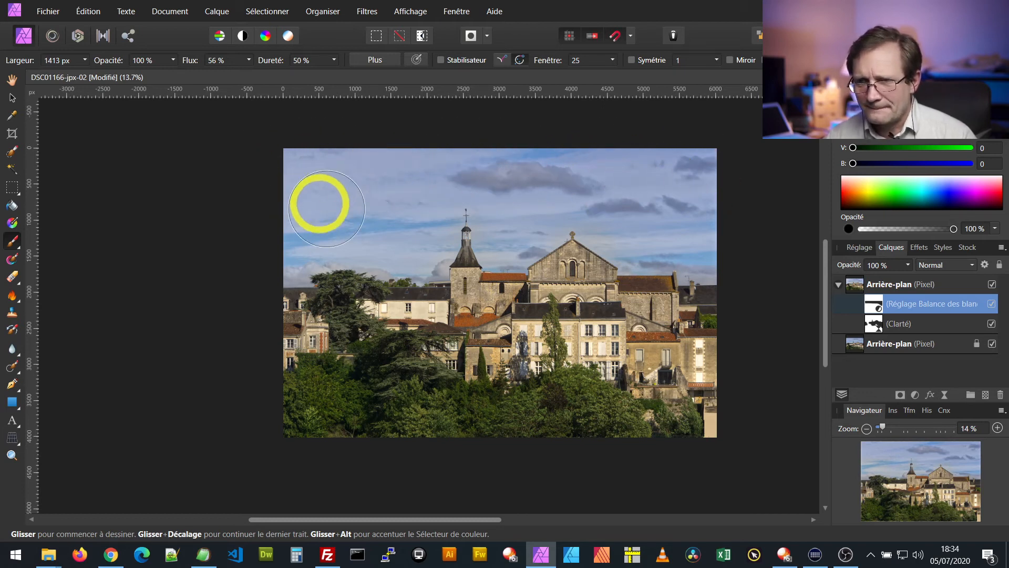
{"action": "left_click", "coordinate": [84, 60]}
{"action": "left_click_drag", "start_coordinate": [88, 74], "coordinate": [67, 73]}
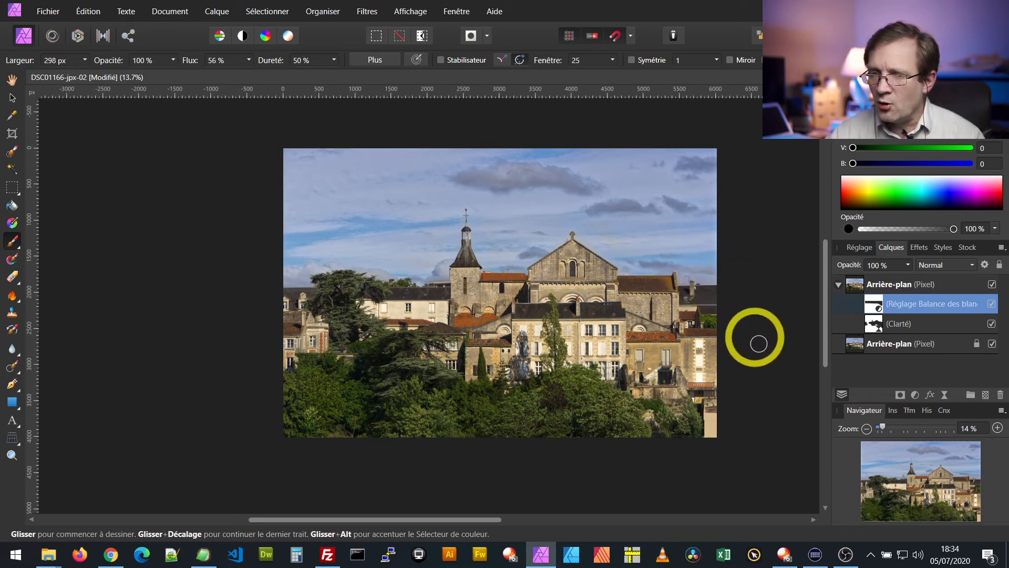
Refine the White Balance mask along the roofline beside the bell tower with the 298 px brush, keeping black as the painting colour
{"action": "scroll", "coordinate": [544, 277], "scroll_direction": "up", "scroll_amount": 1}
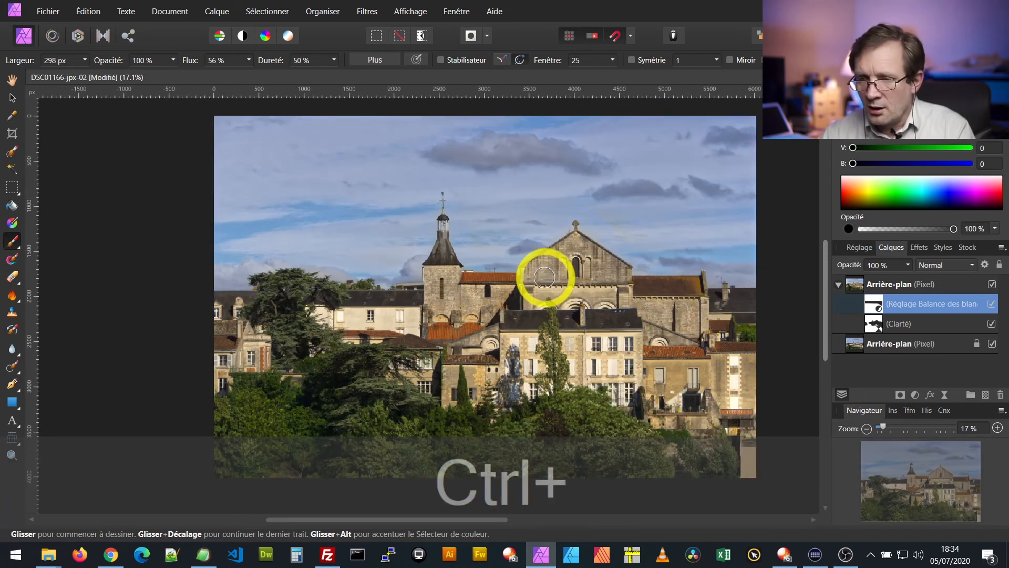
{"action": "scroll", "coordinate": [410, 288], "scroll_direction": "up", "scroll_amount": 1}
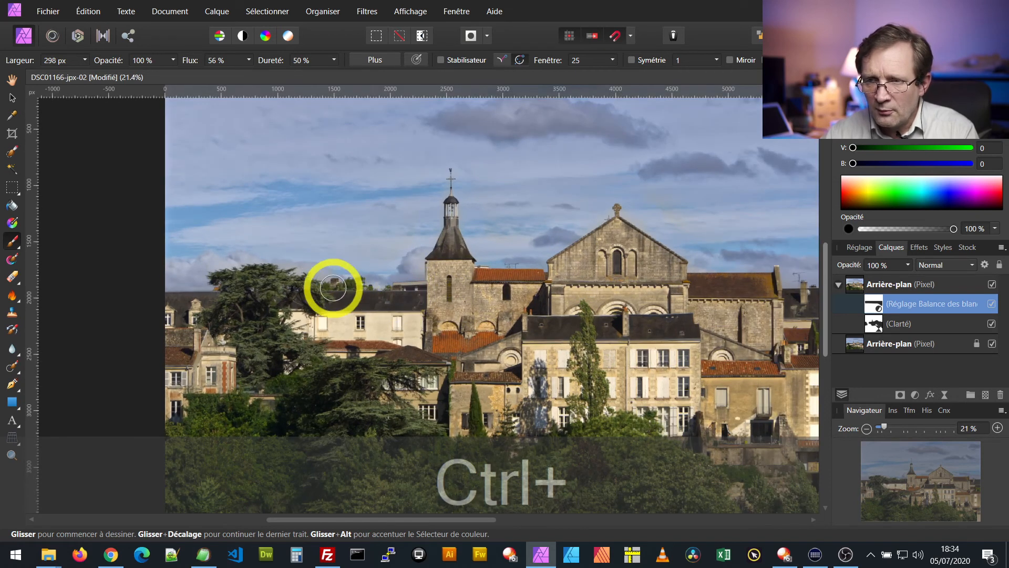
{"action": "scroll", "coordinate": [162, 284], "scroll_direction": "up", "scroll_amount": 3}
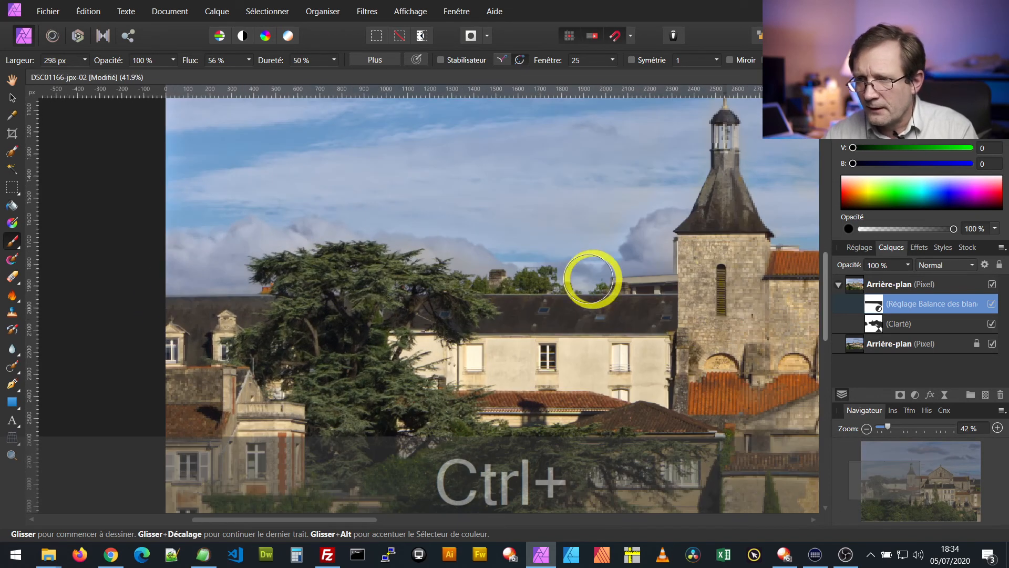
{"action": "scroll", "coordinate": [716, 221], "scroll_direction": "up", "scroll_amount": 3}
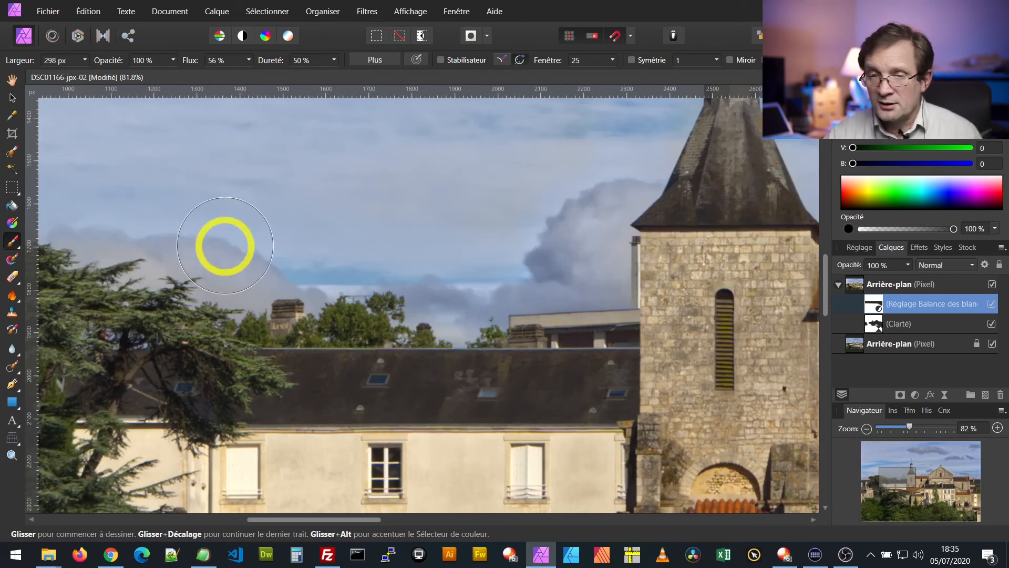
{"action": "left_click", "coordinate": [878, 307]}
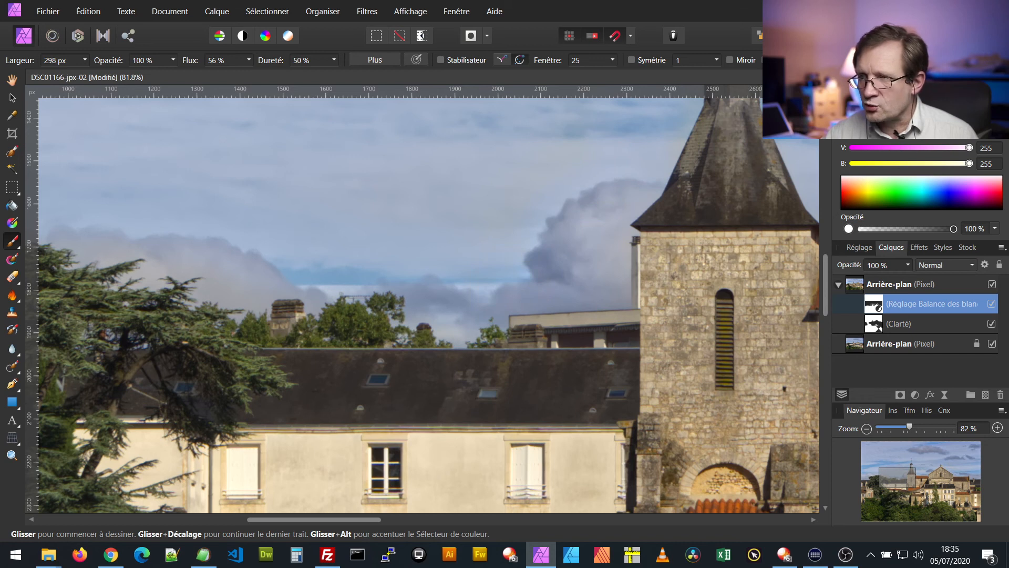
{"action": "key", "text": "x"}
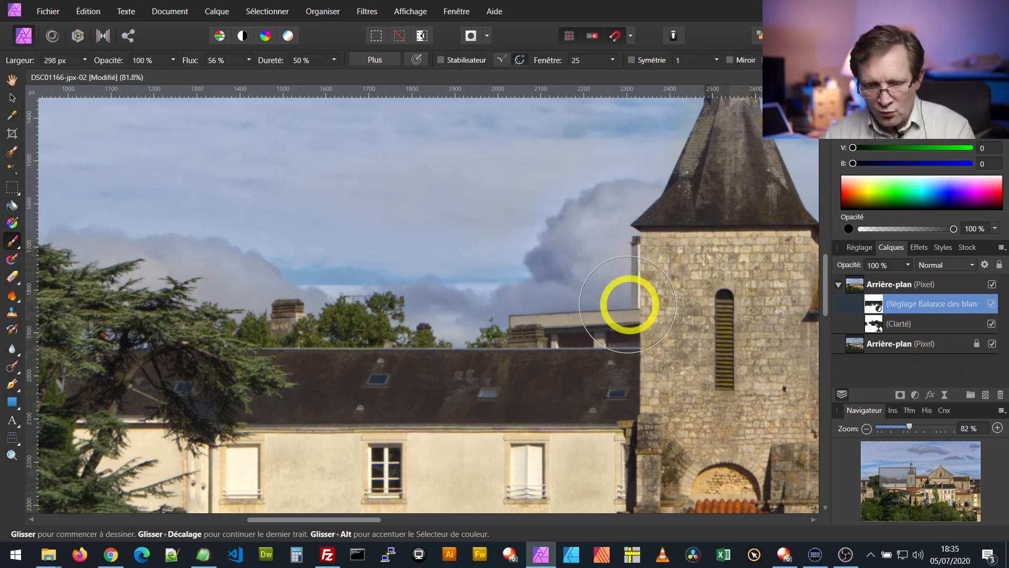
{"action": "scroll", "coordinate": [623, 300], "scroll_direction": "down", "scroll_amount": 4}
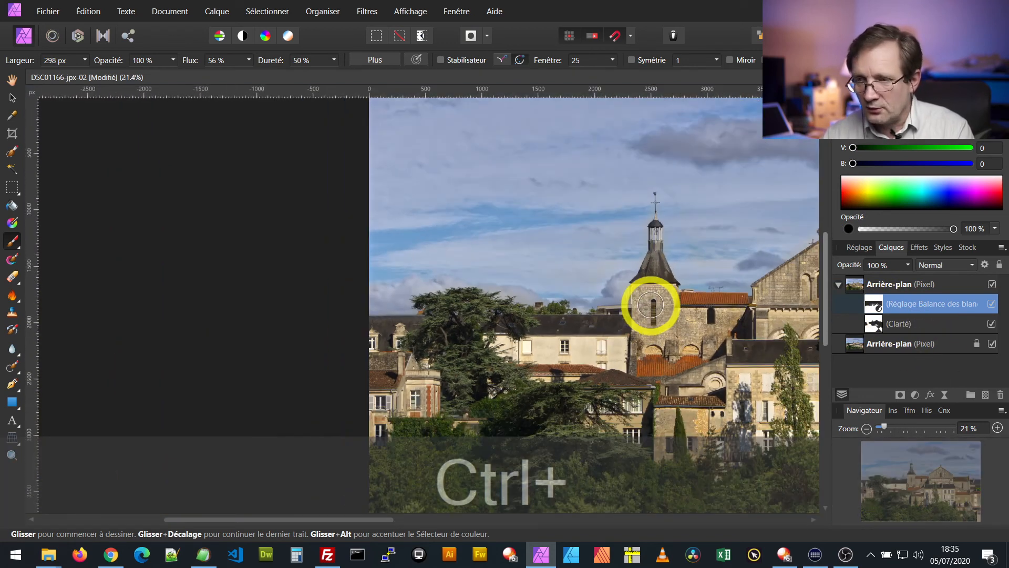
{"action": "scroll", "coordinate": [663, 313], "scroll_direction": "down", "scroll_amount": 2}
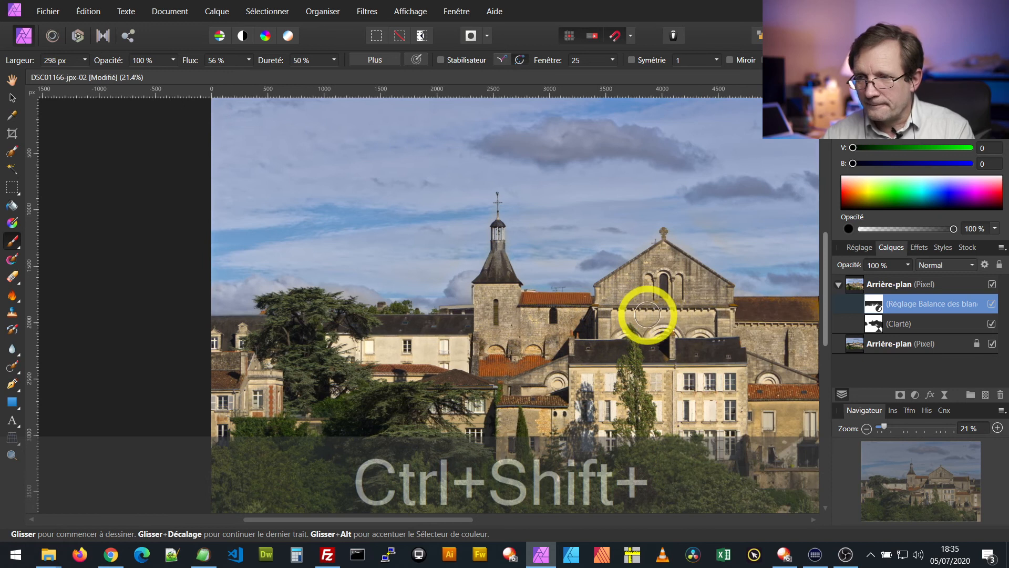
{"action": "scroll", "coordinate": [666, 317], "scroll_direction": "down", "scroll_amount": 1}
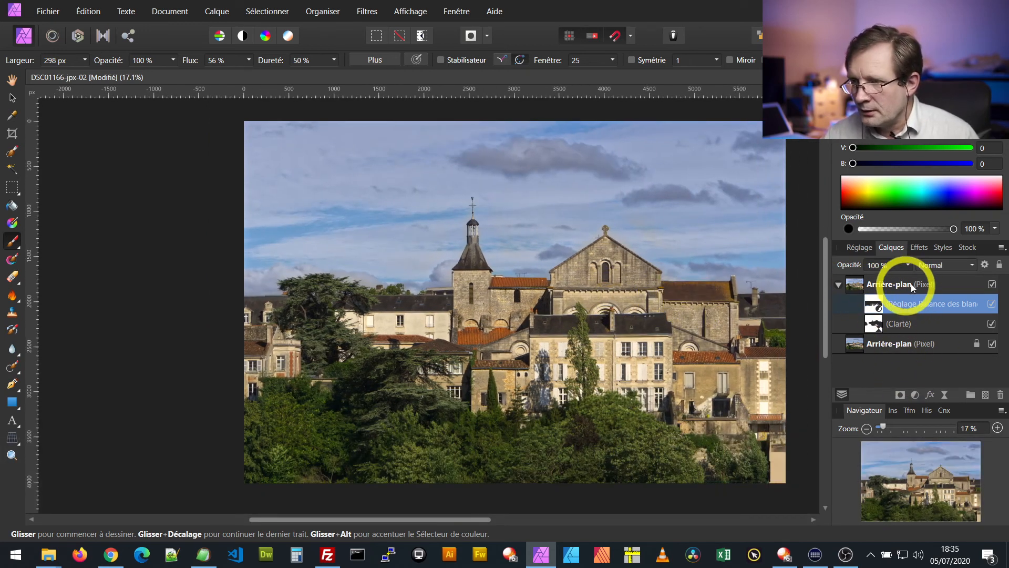
Add an HSL adjustment inside the duplicated background layer and raise its saturation shift to 25 %
{"action": "left_click", "coordinate": [916, 394]}
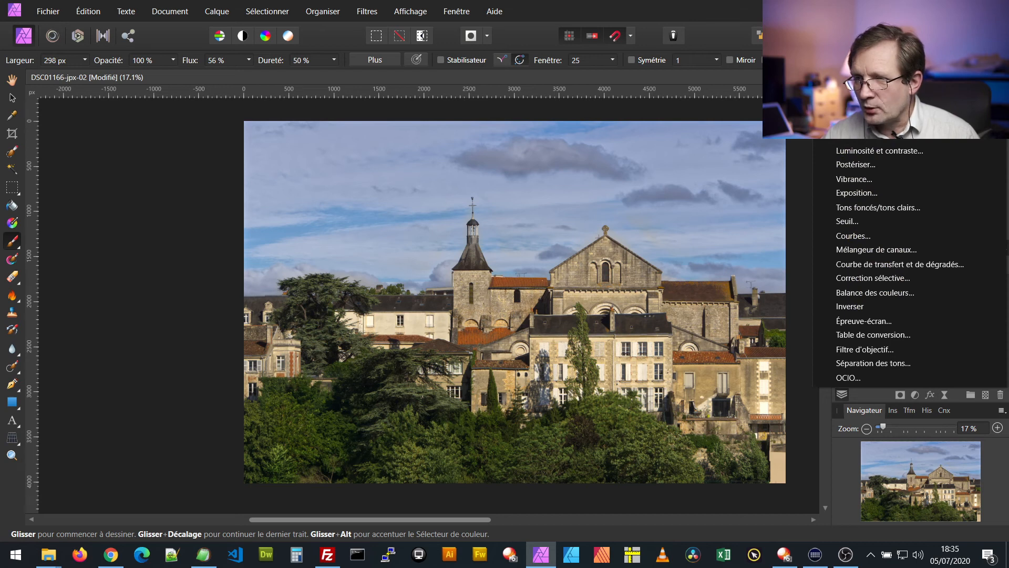
{"action": "left_click", "coordinate": [848, 108]}
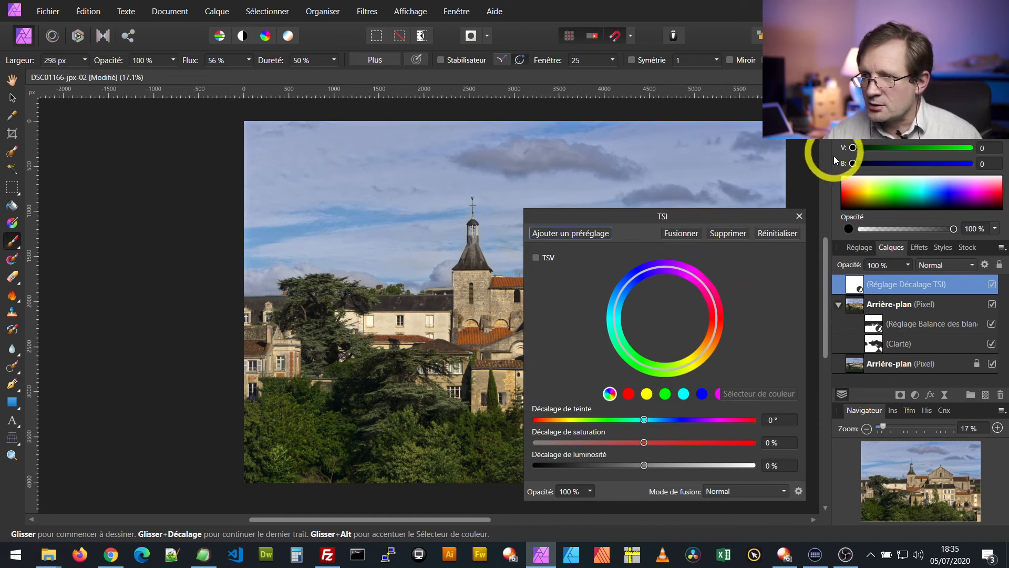
{"action": "mouse_move", "coordinate": [861, 284]}
{"action": "left_mouse_down"}
{"action": "mouse_move", "coordinate": [867, 311]}
{"action": "mouse_move", "coordinate": [862, 304]}
{"action": "left_mouse_up"}
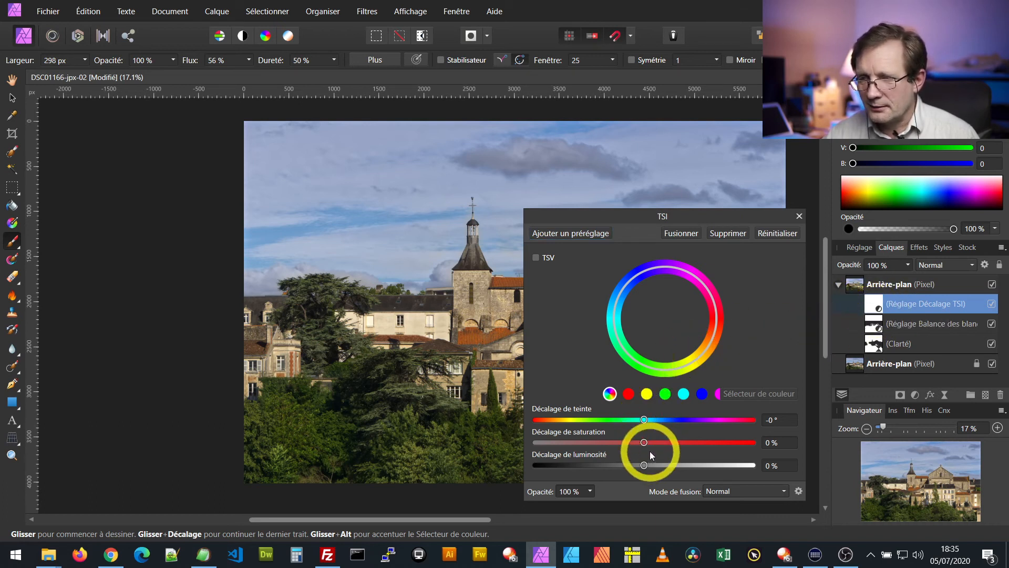
{"action": "left_click_drag", "start_coordinate": [645, 442], "coordinate": [679, 447]}
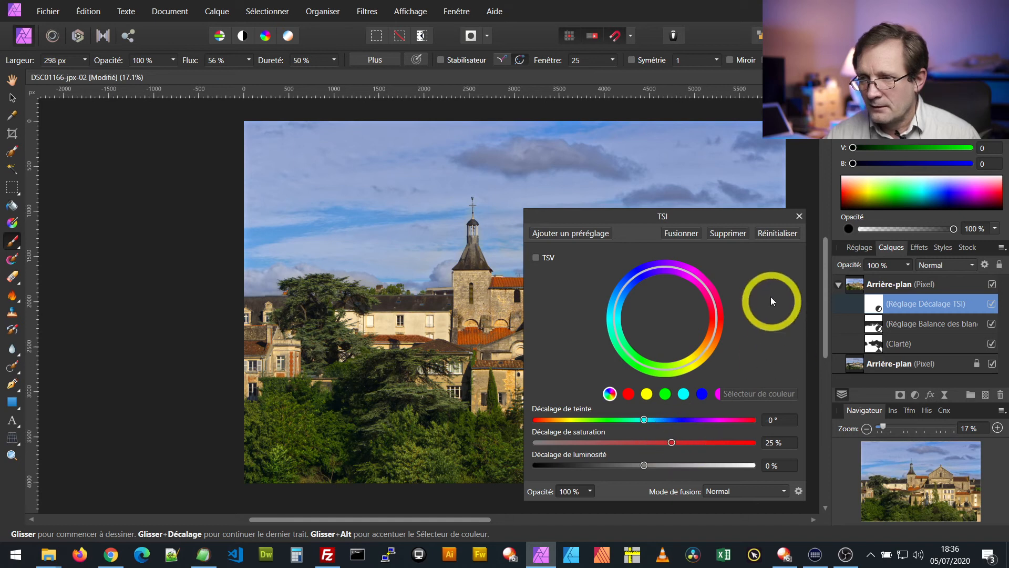
{"action": "left_click", "coordinate": [798, 217]}
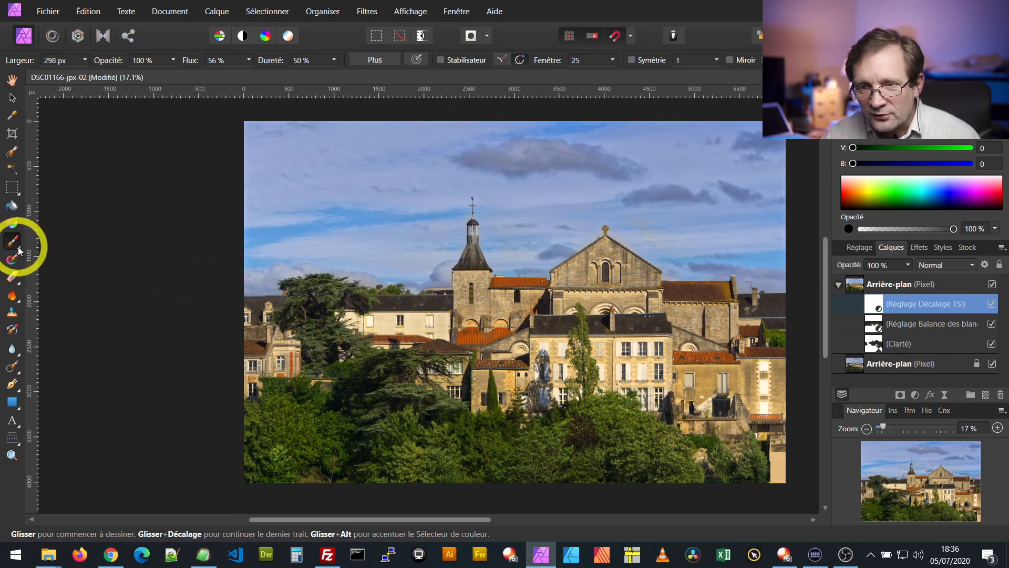
Paint black on the HSL adjustment's mask over the buildings with the 298 px brush
{"action": "left_click_drag", "start_coordinate": [471, 306], "coordinate": [476, 305]}
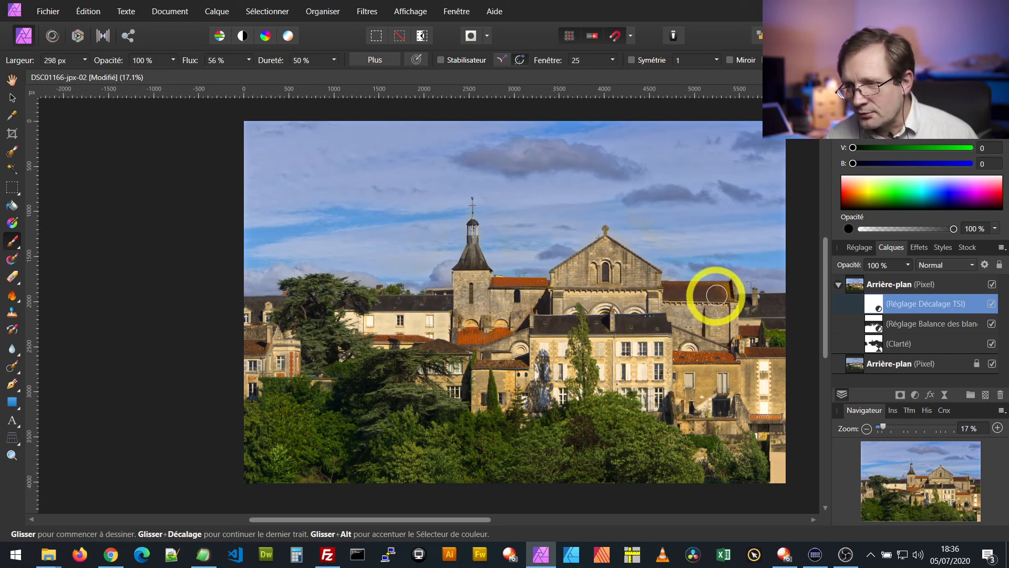
{"action": "mouse_move", "coordinate": [627, 259]}
{"action": "left_mouse_down"}
{"action": "mouse_move", "coordinate": [602, 251]}
{"action": "mouse_move", "coordinate": [557, 283]}
{"action": "left_mouse_up"}
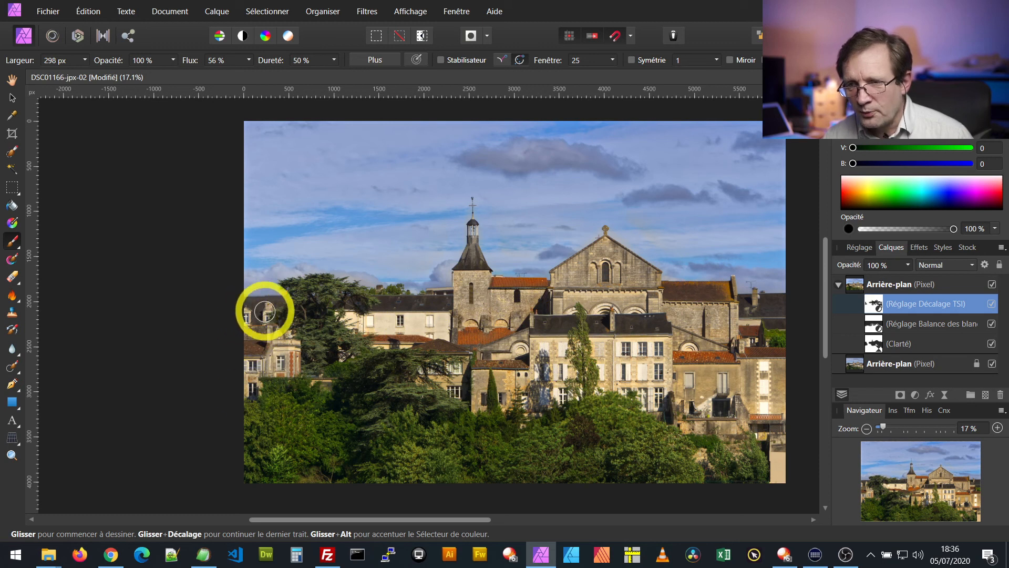
{"action": "left_click", "coordinate": [612, 357]}
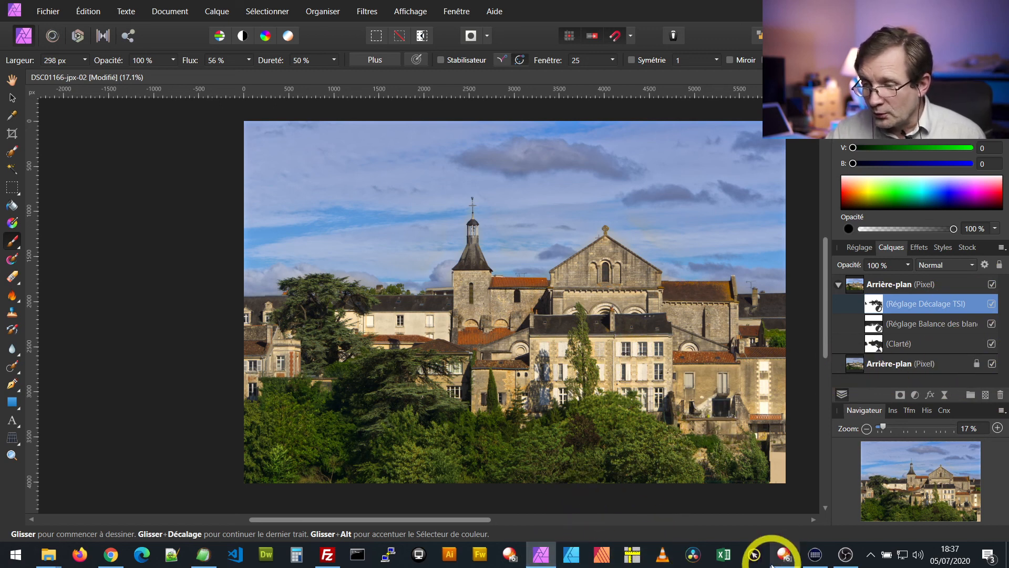
Switch to PlayMemories Home to view the original DSC01166 photo, and return to Affinity Photo to examine the retouched image
{"action": "left_click", "coordinate": [778, 550]}
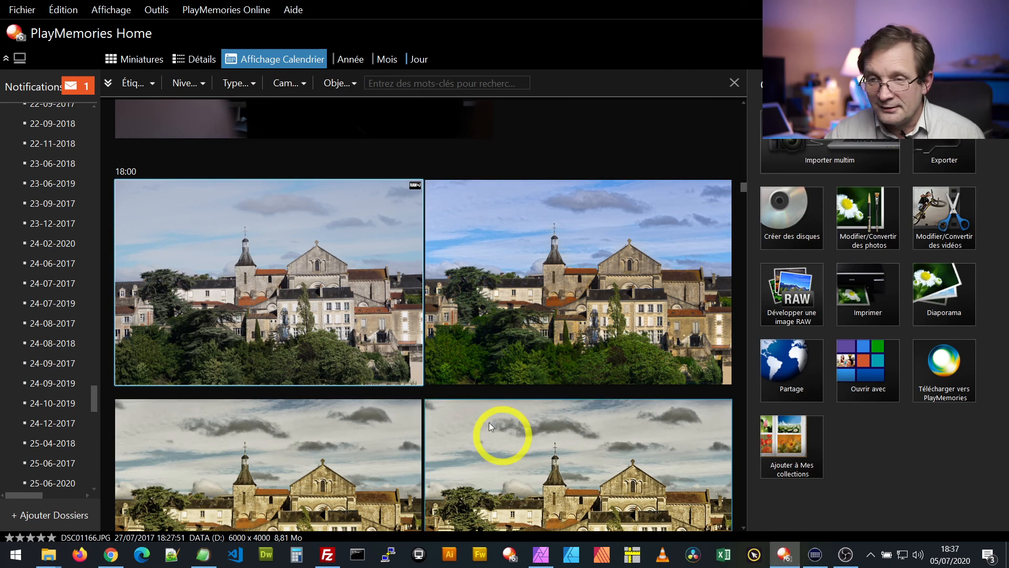
{"action": "right_click", "coordinate": [292, 289]}
{"action": "left_click", "coordinate": [333, 293]}
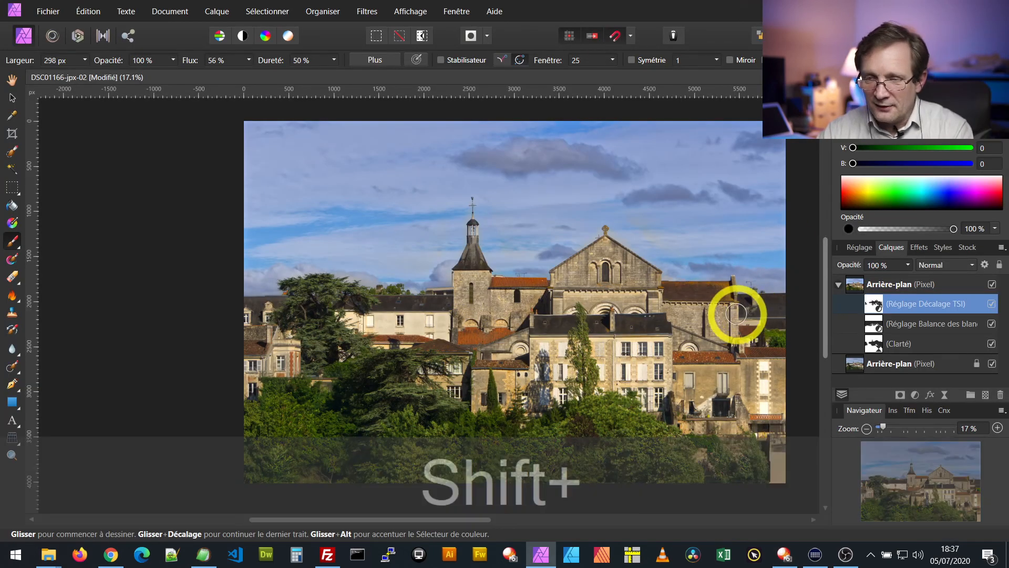
{"action": "scroll", "coordinate": [736, 315], "scroll_direction": "right", "scroll_amount": 2}
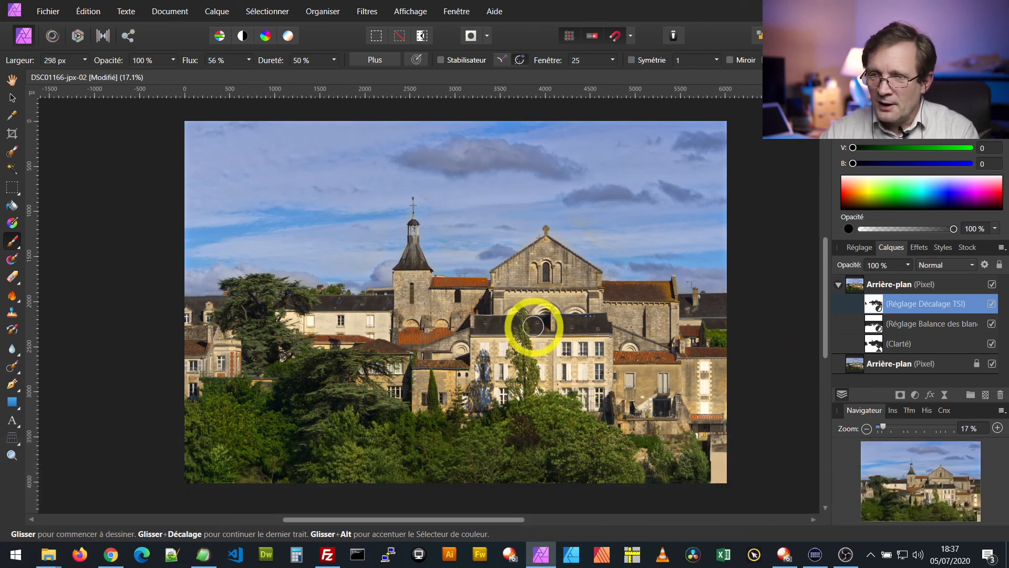
{"action": "scroll", "coordinate": [498, 334], "scroll_direction": "up", "scroll_amount": 1}
{"action": "scroll", "coordinate": [479, 338], "scroll_direction": "down", "scroll_amount": 1}
{"action": "scroll", "coordinate": [449, 322], "scroll_direction": "up", "scroll_amount": 1}
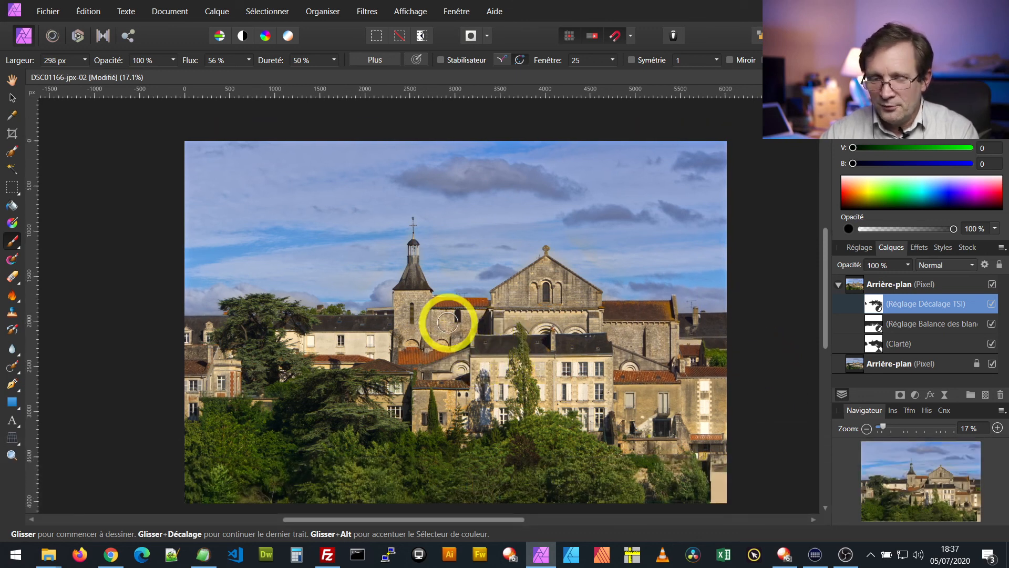
{"action": "scroll", "coordinate": [447, 323], "scroll_direction": "up", "scroll_amount": 1, "text": "ctrl"}
{"action": "scroll", "coordinate": [456, 330], "scroll_direction": "down", "scroll_amount": 1}
{"action": "scroll", "coordinate": [476, 323], "scroll_direction": "up", "scroll_amount": 1}
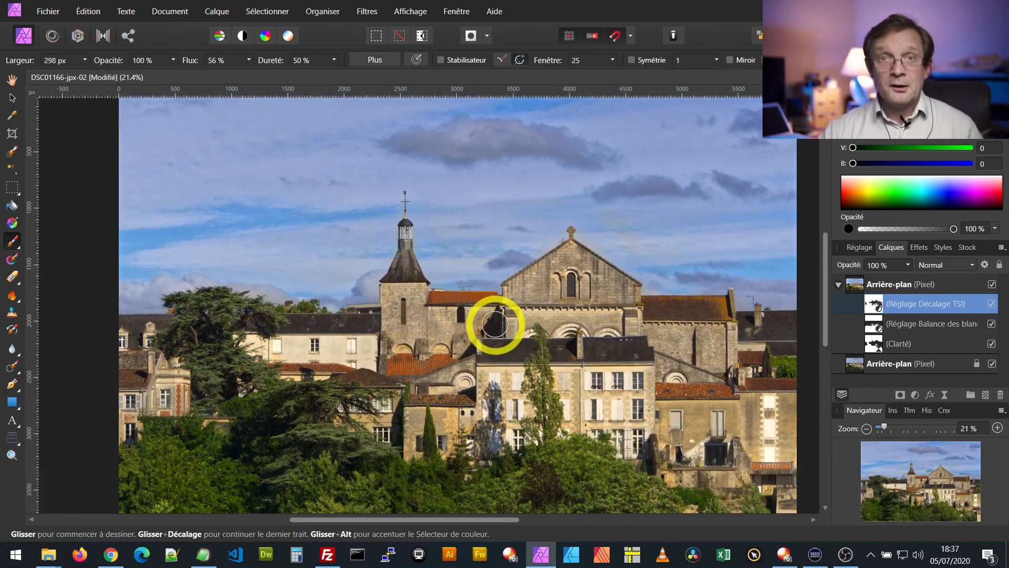